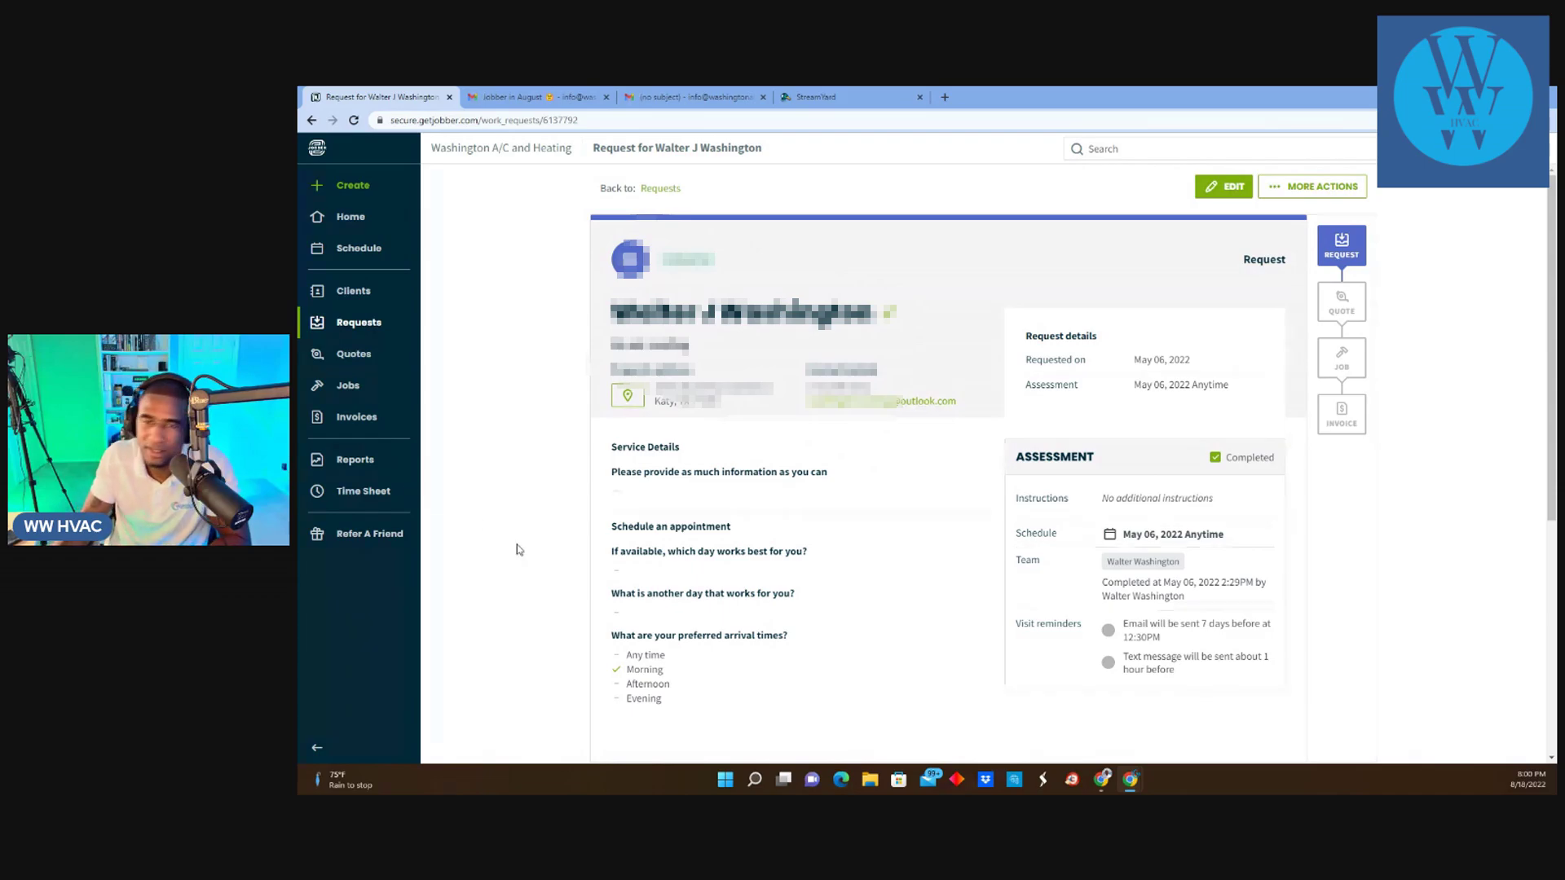
Review the client's request with its completed assessment and convert it into a job
{"action": "scroll", "coordinate": [897, 457], "scroll_direction": "down", "scroll_amount": 3}
{"action": "scroll", "coordinate": [897, 457], "scroll_direction": "up", "scroll_amount": 3}
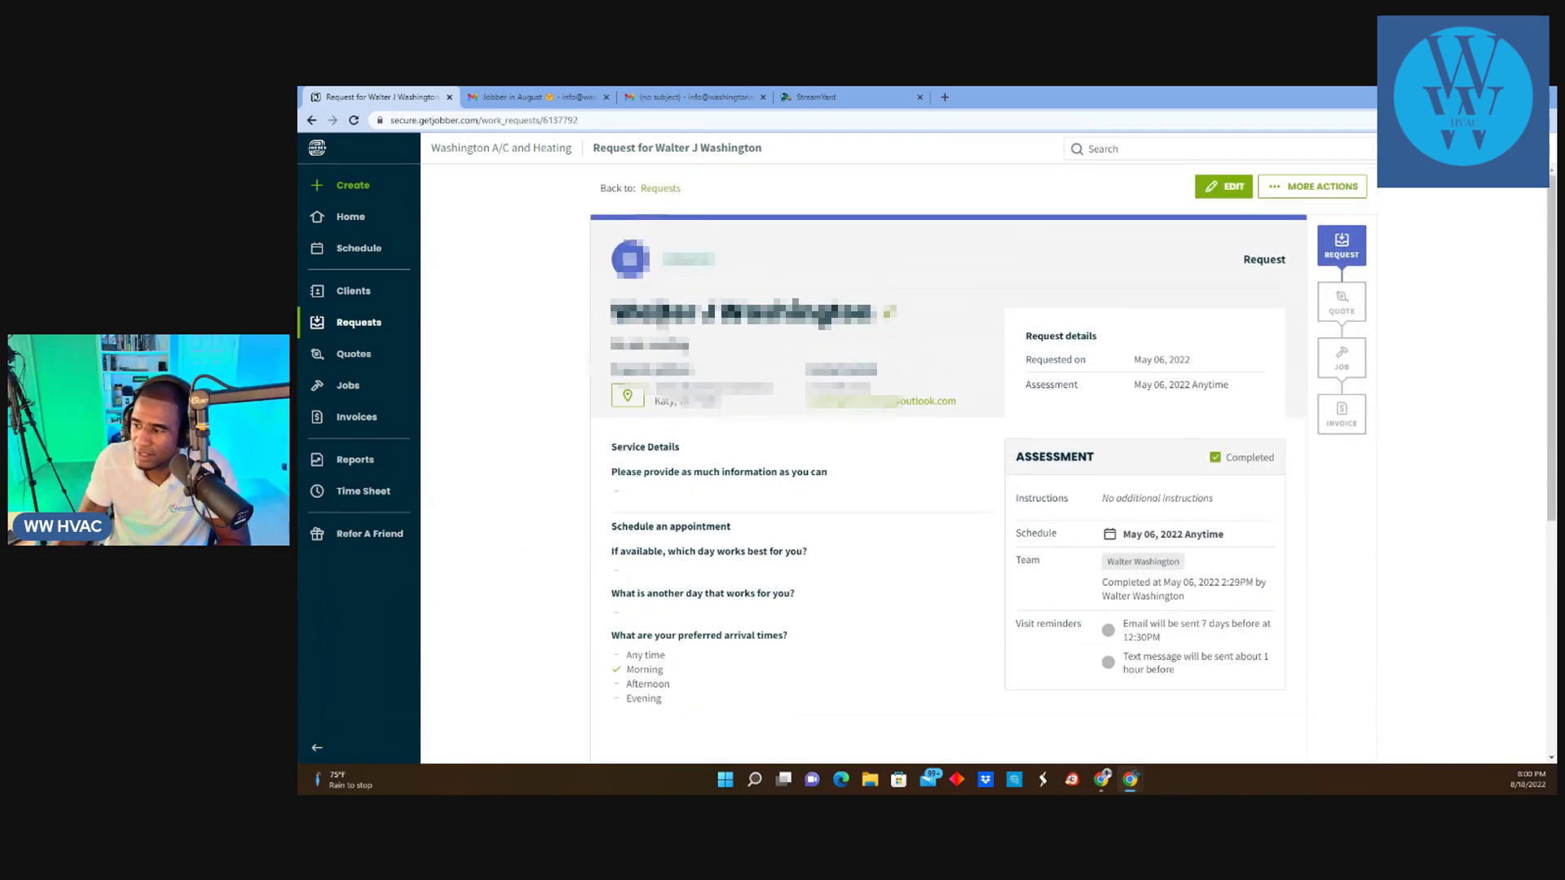
{"action": "scroll", "coordinate": [897, 457], "scroll_direction": "down", "scroll_amount": 3}
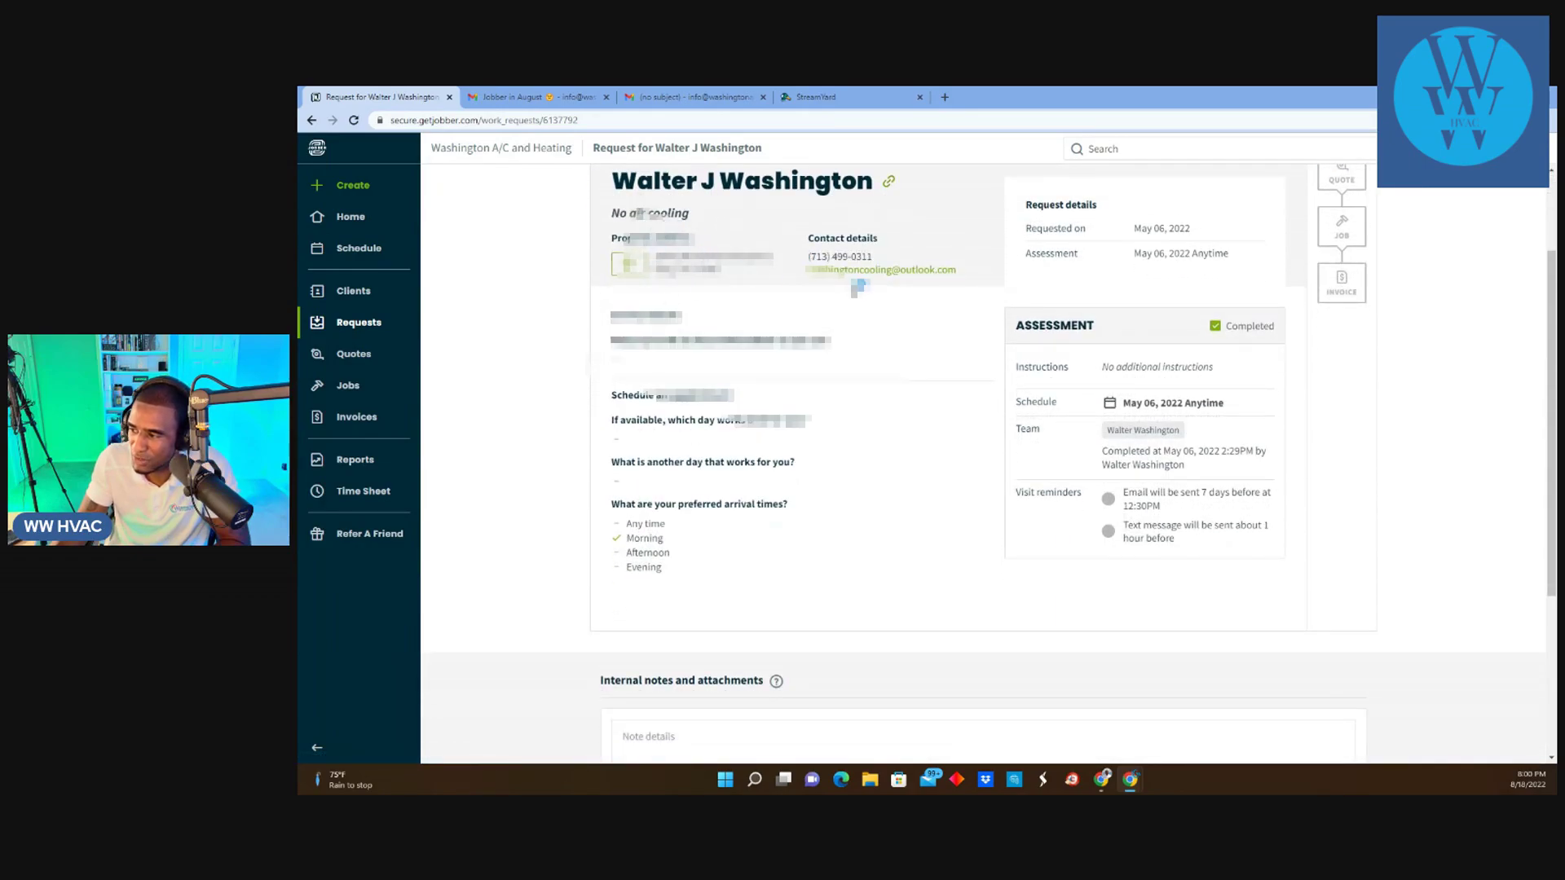
{"action": "scroll", "coordinate": [878, 295], "scroll_direction": "down", "scroll_amount": 1}
{"action": "scroll", "coordinate": [878, 295], "scroll_direction": "up", "scroll_amount": 4}
{"action": "left_click", "coordinate": [1338, 304]}
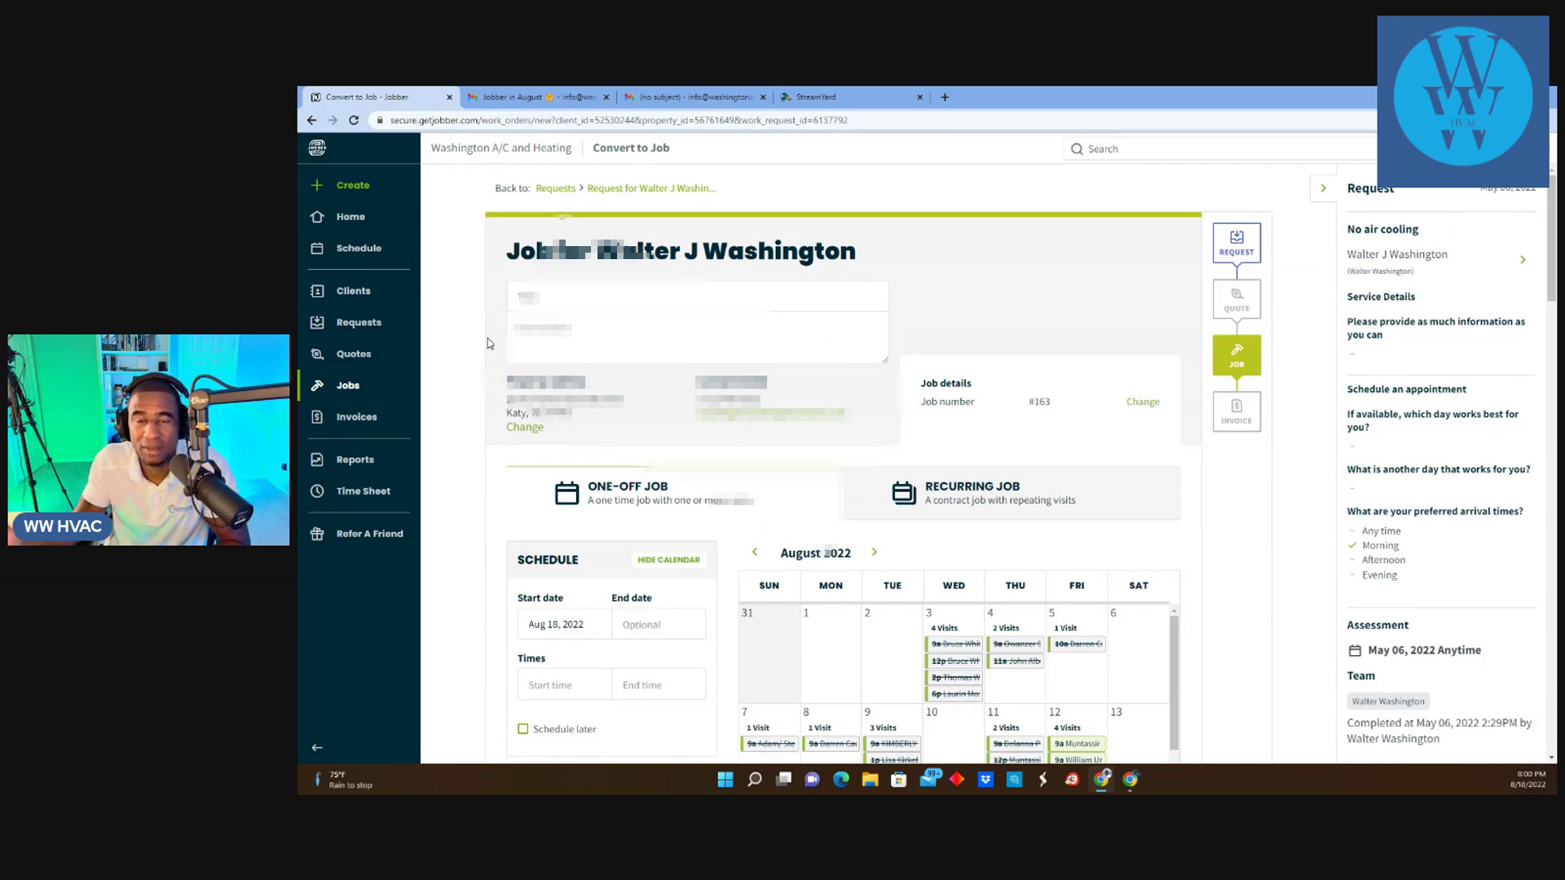
Schedule the one-off job with an end date of Aug 18, 2022 and times from 9:00AM to 11:00AM
{"action": "scroll", "coordinate": [573, 356], "scroll_direction": "down", "scroll_amount": 3}
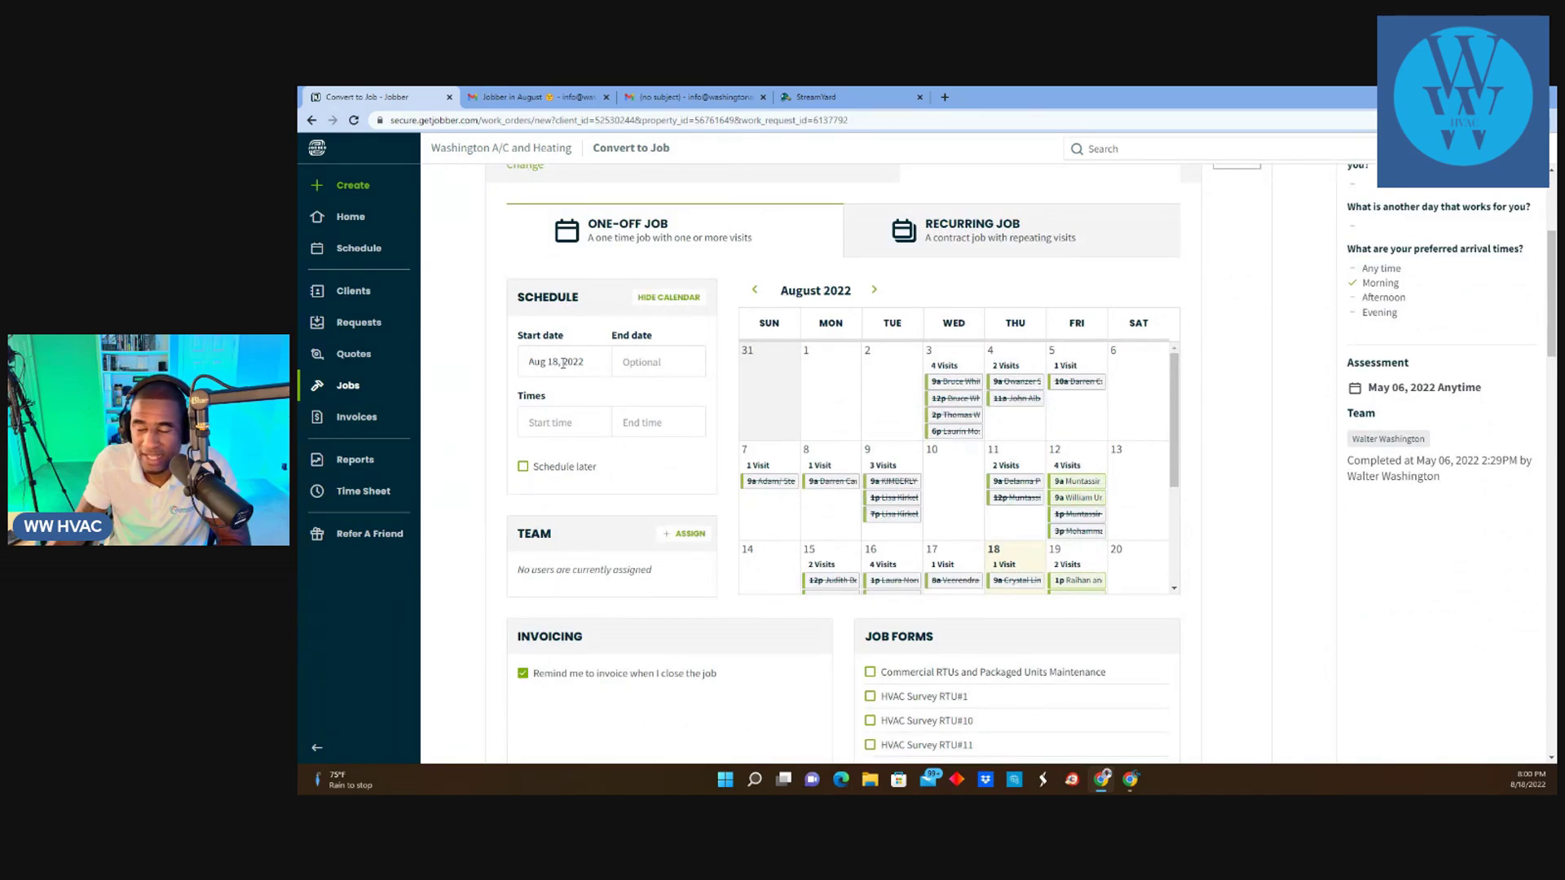
{"action": "left_click", "coordinate": [640, 363]}
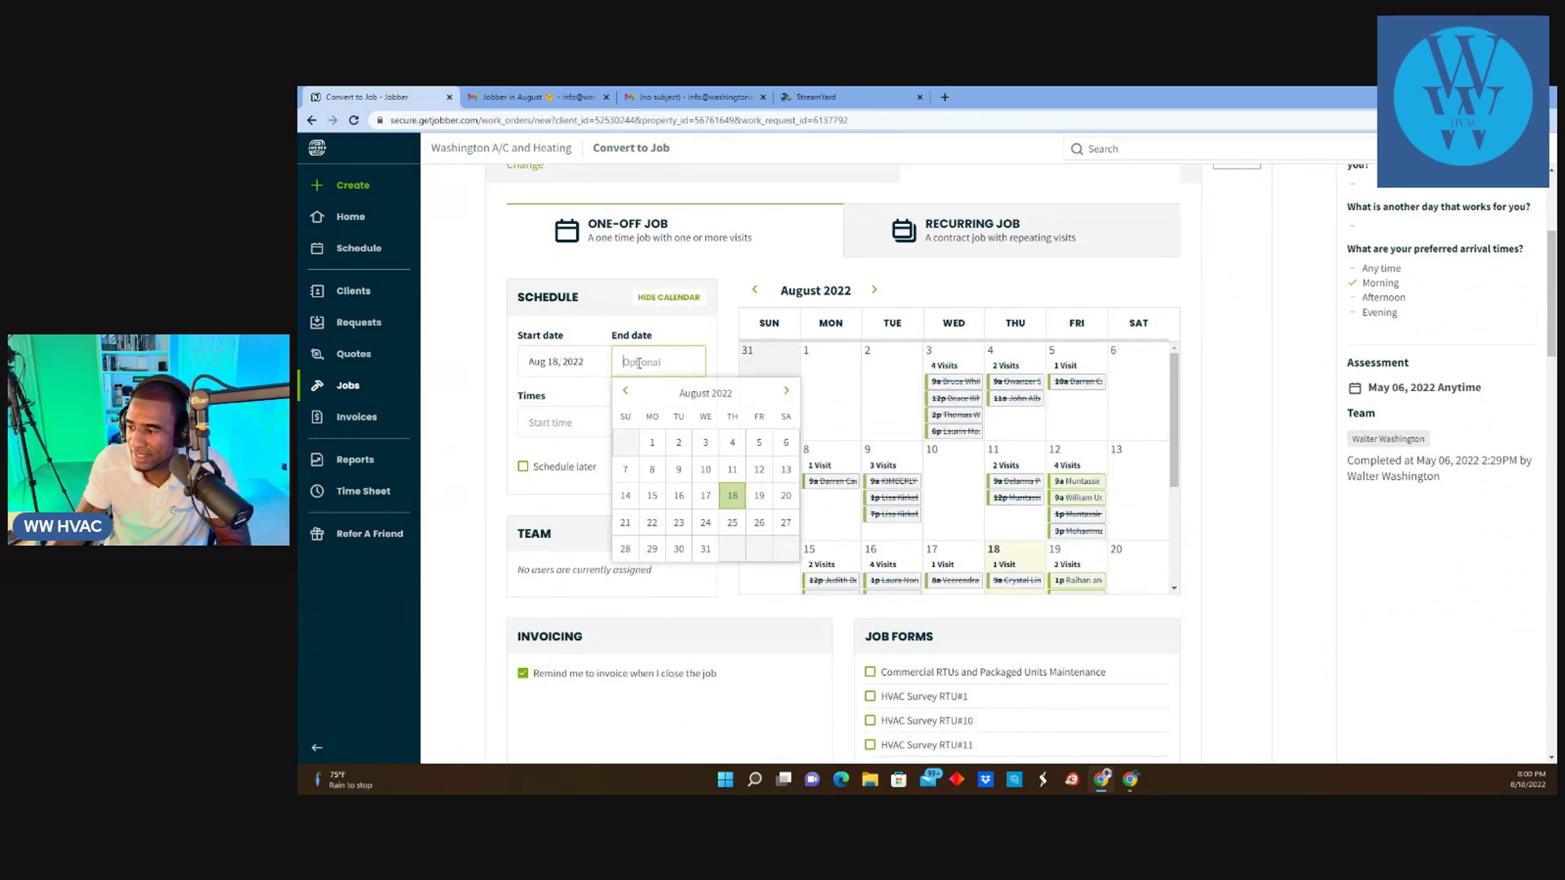
{"action": "left_click", "coordinate": [729, 495]}
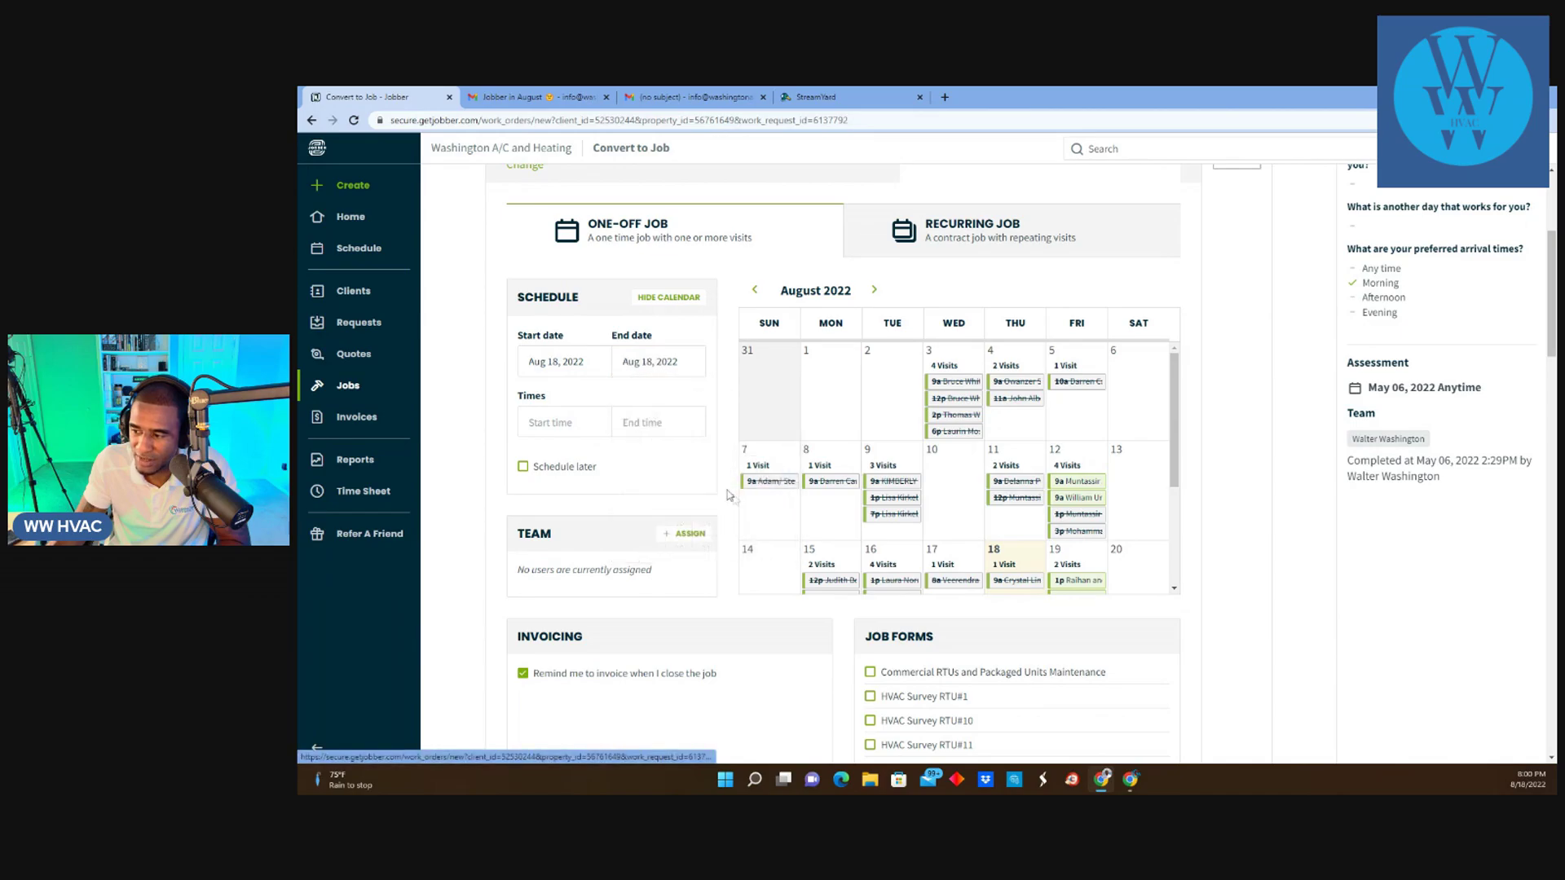
{"action": "left_click", "coordinate": [598, 435]}
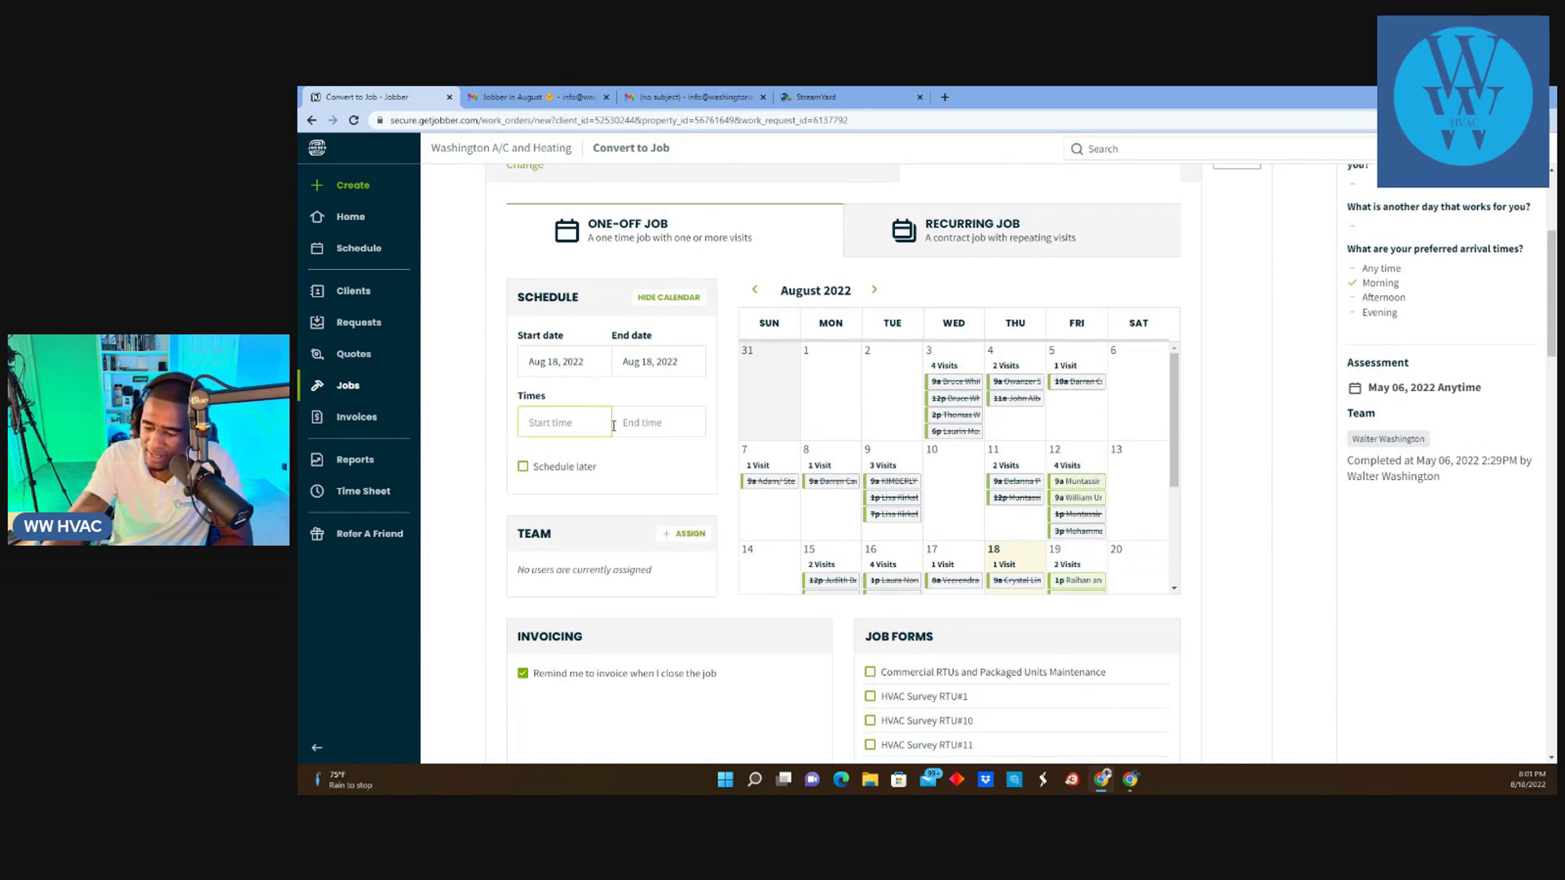
{"action": "type", "text": "3"}
{"action": "type", "text": "9"}
{"action": "left_click", "coordinate": [557, 427]}
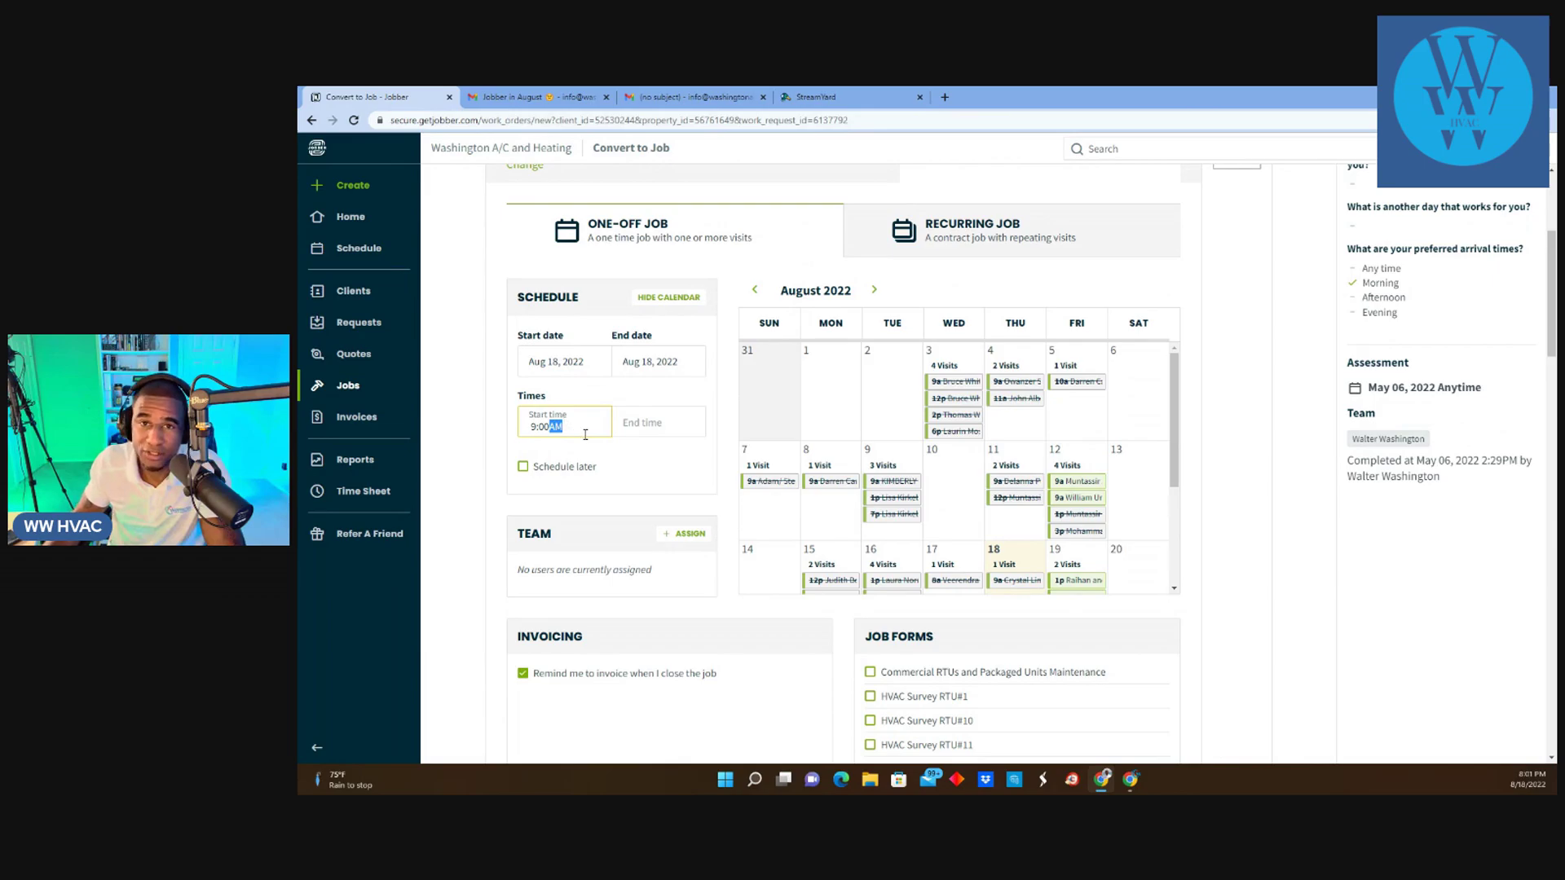
{"action": "left_click", "coordinate": [659, 433]}
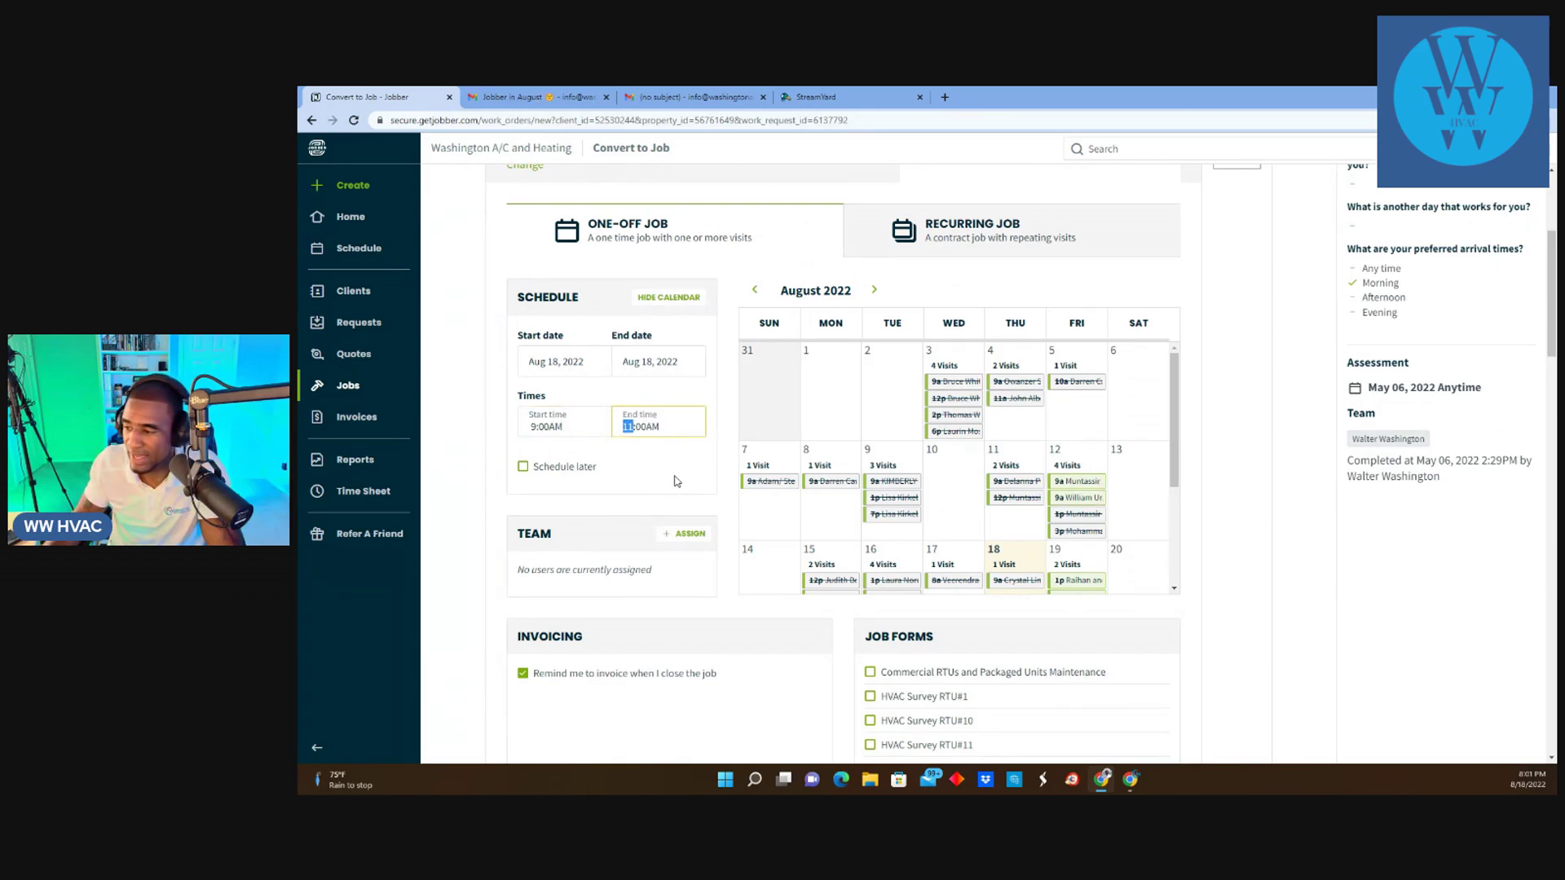
{"action": "left_click", "coordinate": [671, 469]}
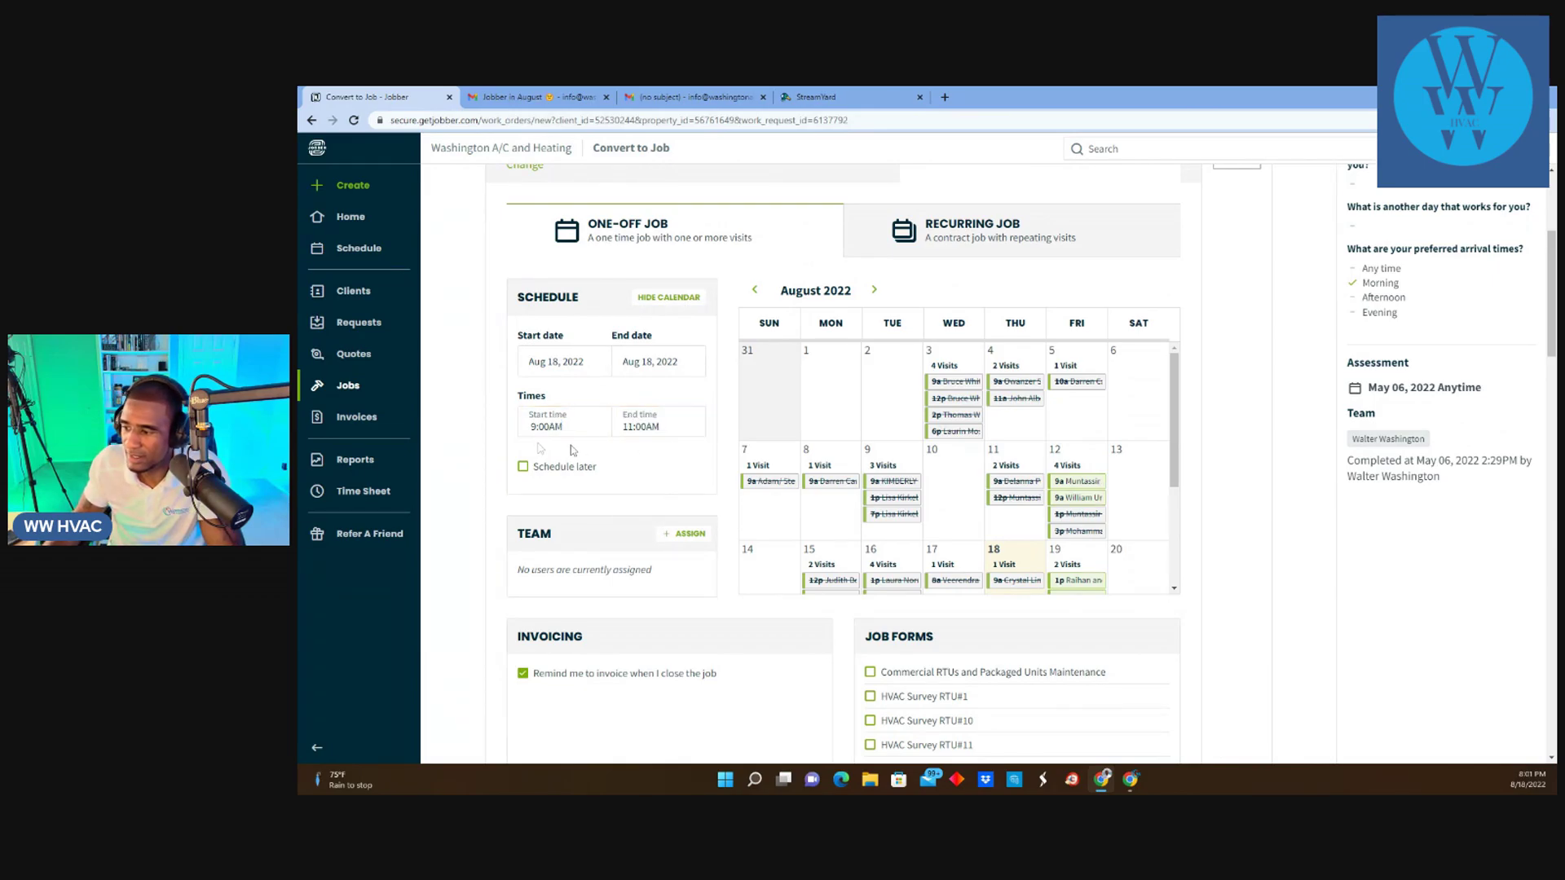
Assign the team member who completed the assessment to the job
{"action": "scroll", "coordinate": [675, 480], "scroll_direction": "down", "scroll_amount": 1}
{"action": "left_click", "coordinate": [690, 468]}
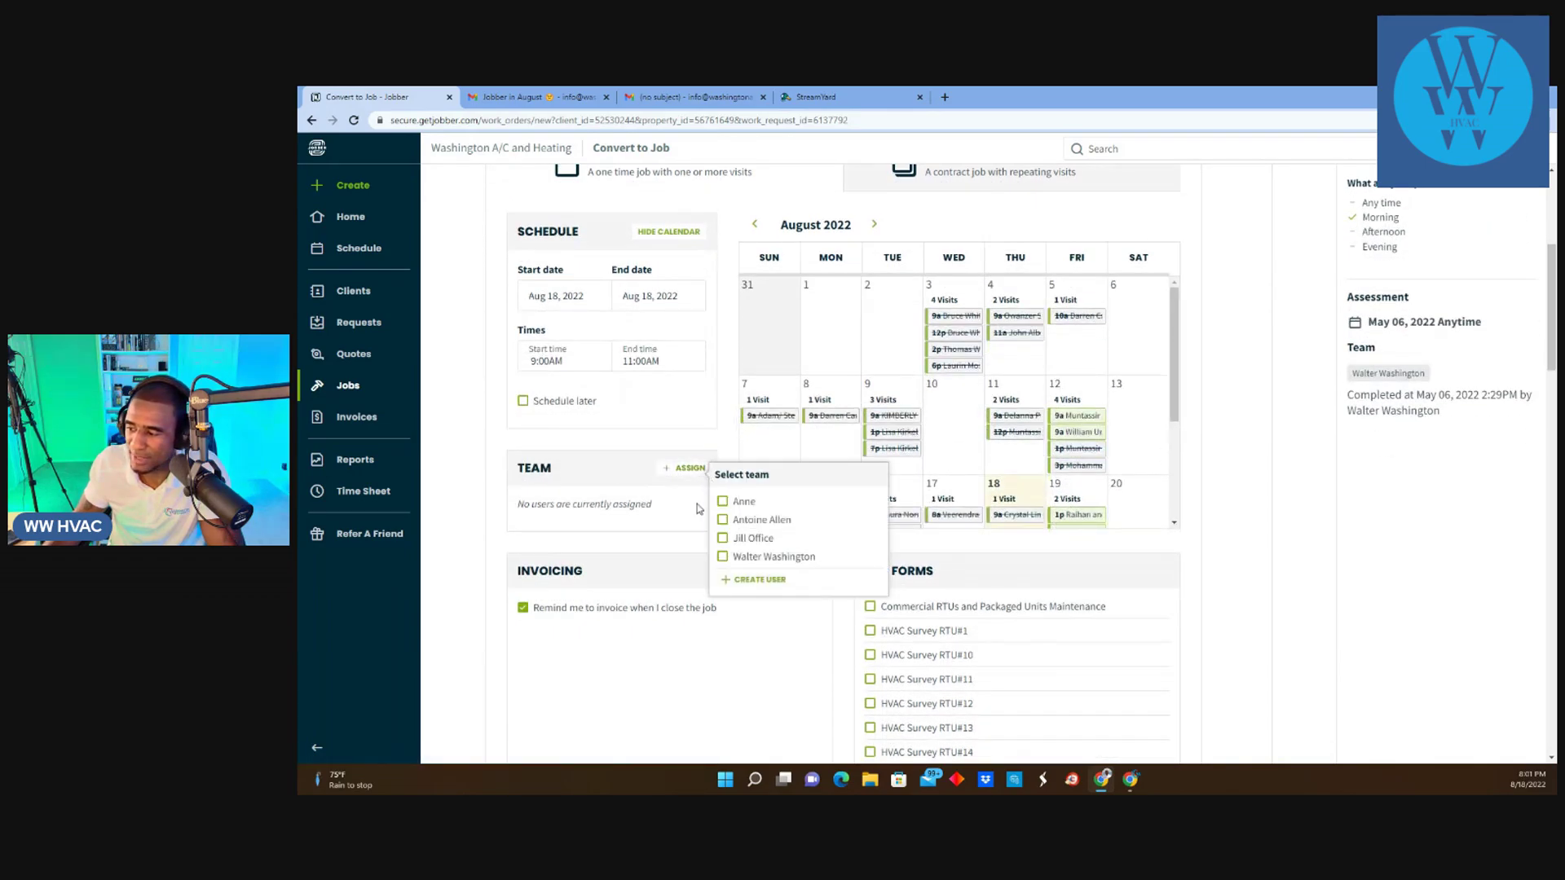
{"action": "left_click", "coordinate": [723, 557]}
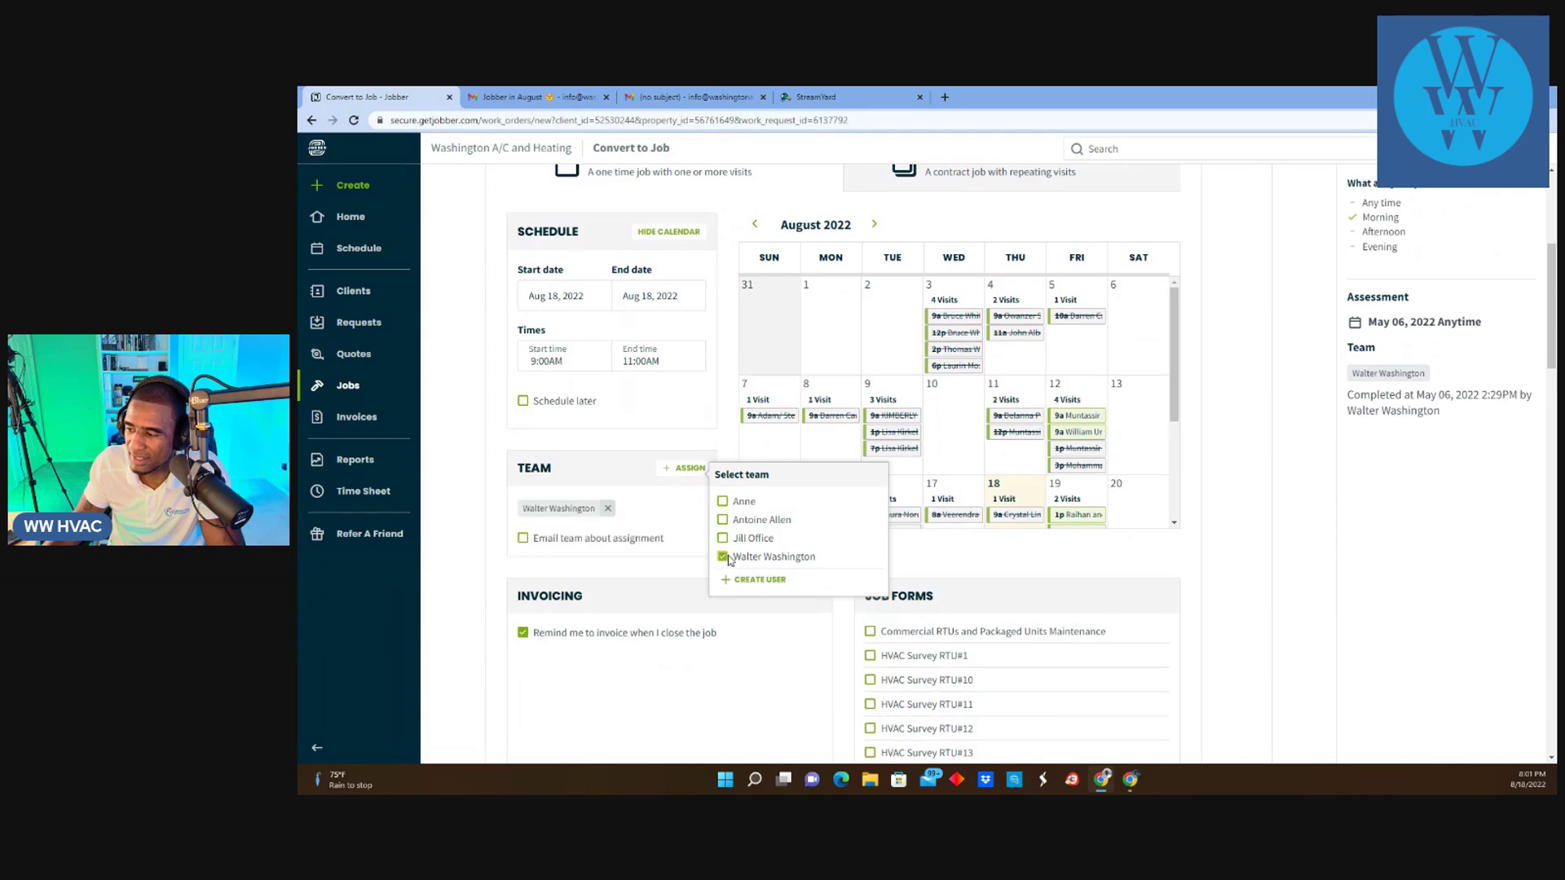
{"action": "left_click", "coordinate": [473, 570]}
Look through the available job forms, from the HVAC surveys to the residential maintenance and split system inspection reports
{"action": "scroll", "coordinate": [473, 570], "scroll_direction": "down", "scroll_amount": 5}
{"action": "scroll", "coordinate": [988, 482], "scroll_direction": "up", "scroll_amount": 2}
{"action": "scroll", "coordinate": [991, 367], "scroll_direction": "down", "scroll_amount": 1}
{"action": "scroll", "coordinate": [992, 367], "scroll_direction": "down", "scroll_amount": 9}
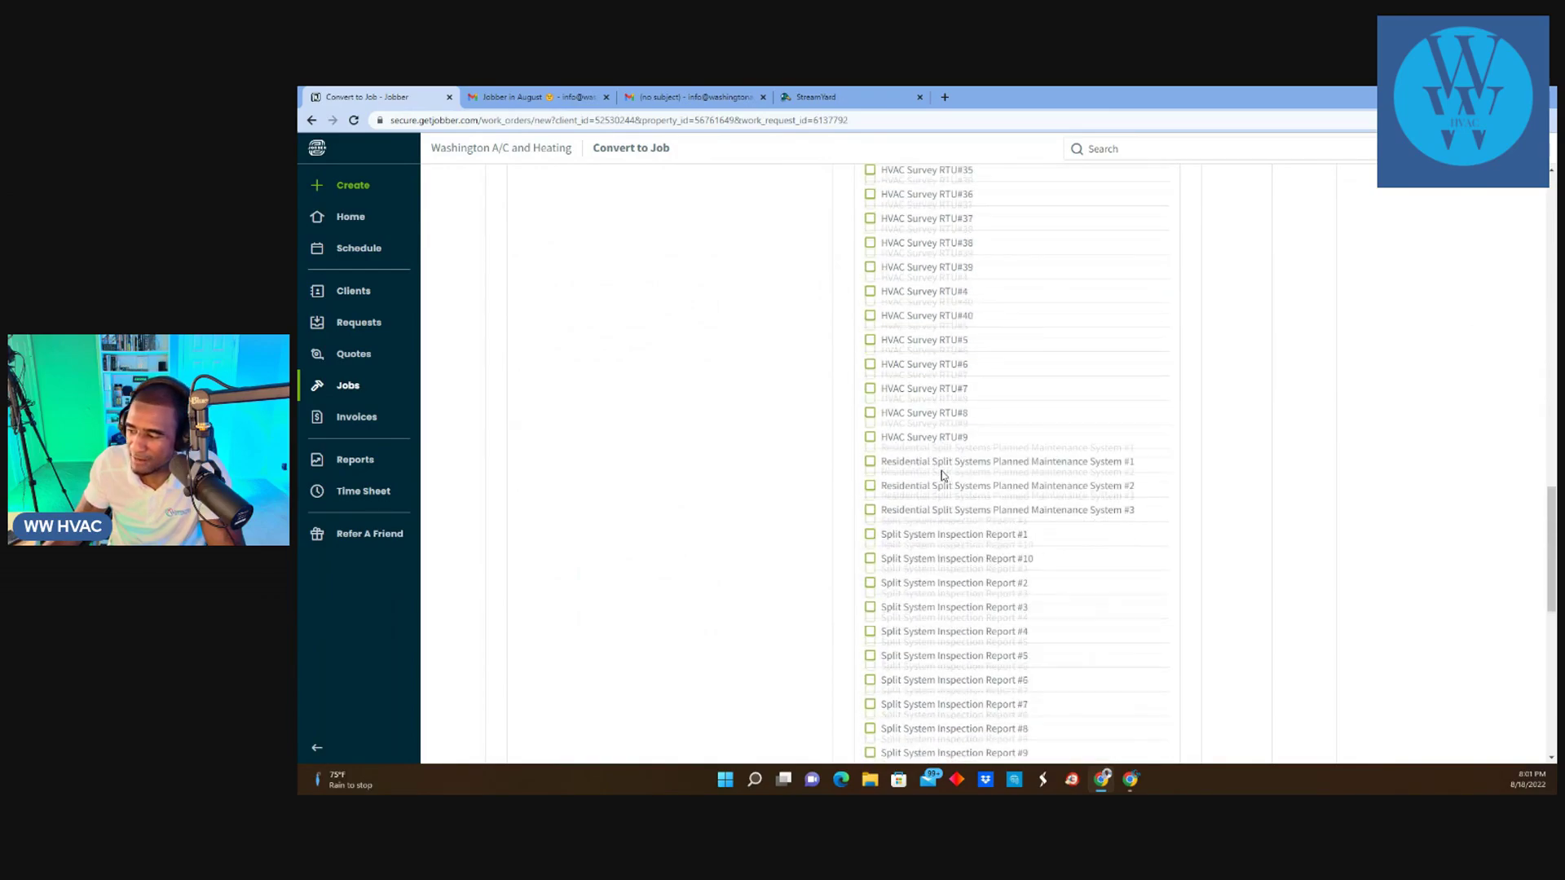
{"action": "scroll", "coordinate": [967, 305], "scroll_direction": "up", "scroll_amount": 5}
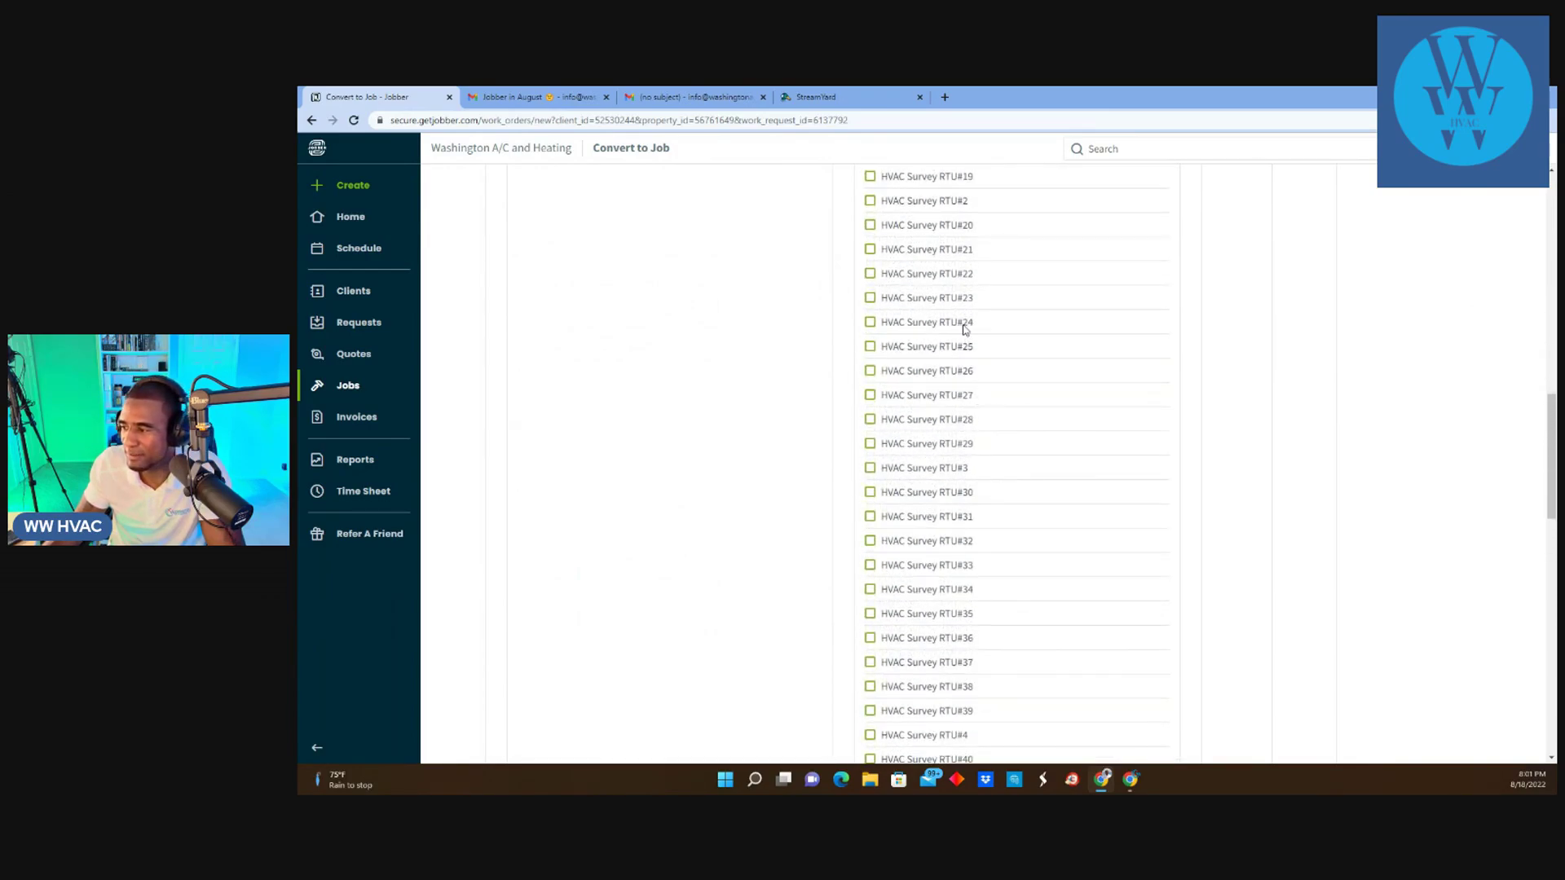
{"action": "scroll", "coordinate": [964, 328], "scroll_direction": "down", "scroll_amount": 5}
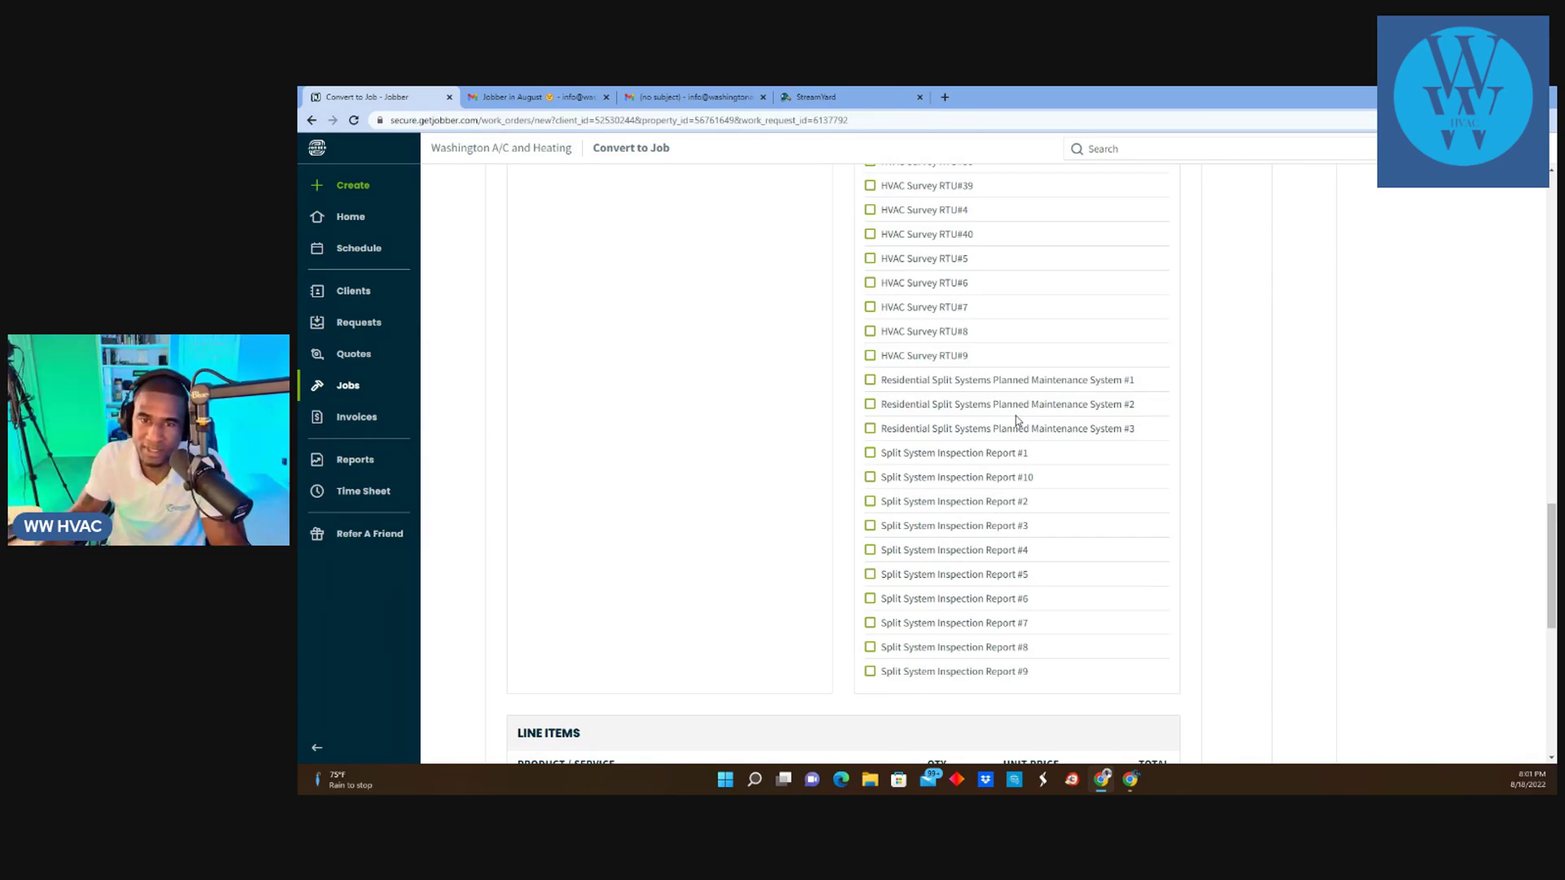
Fill the first line item with the Residential HVAC Service charge at $99.00
{"action": "scroll", "coordinate": [629, 416], "scroll_direction": "down", "scroll_amount": 5}
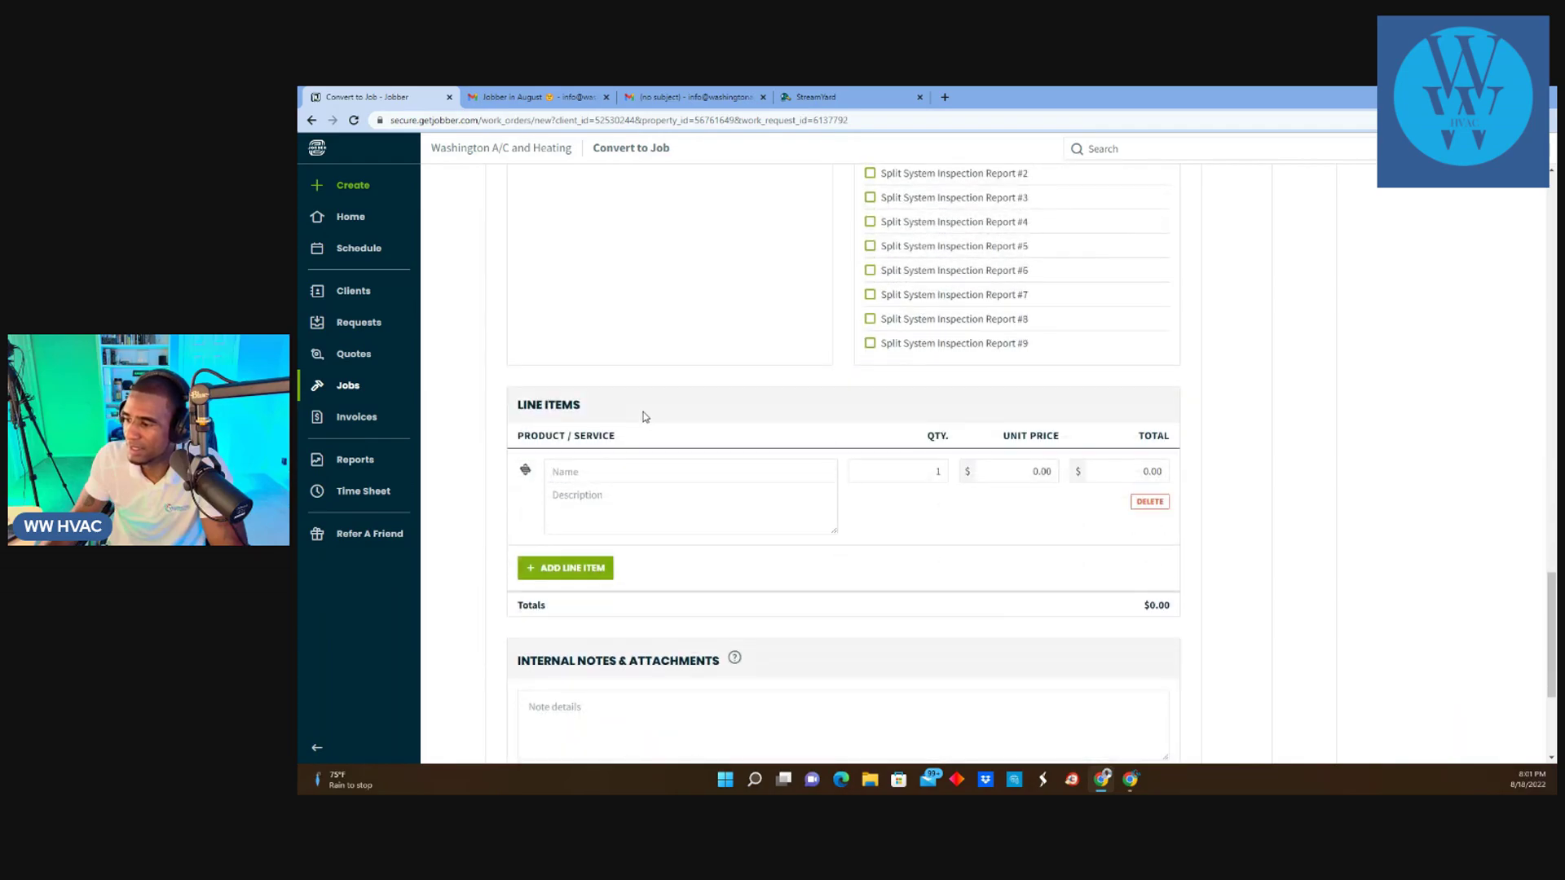
{"action": "left_click", "coordinate": [619, 342]}
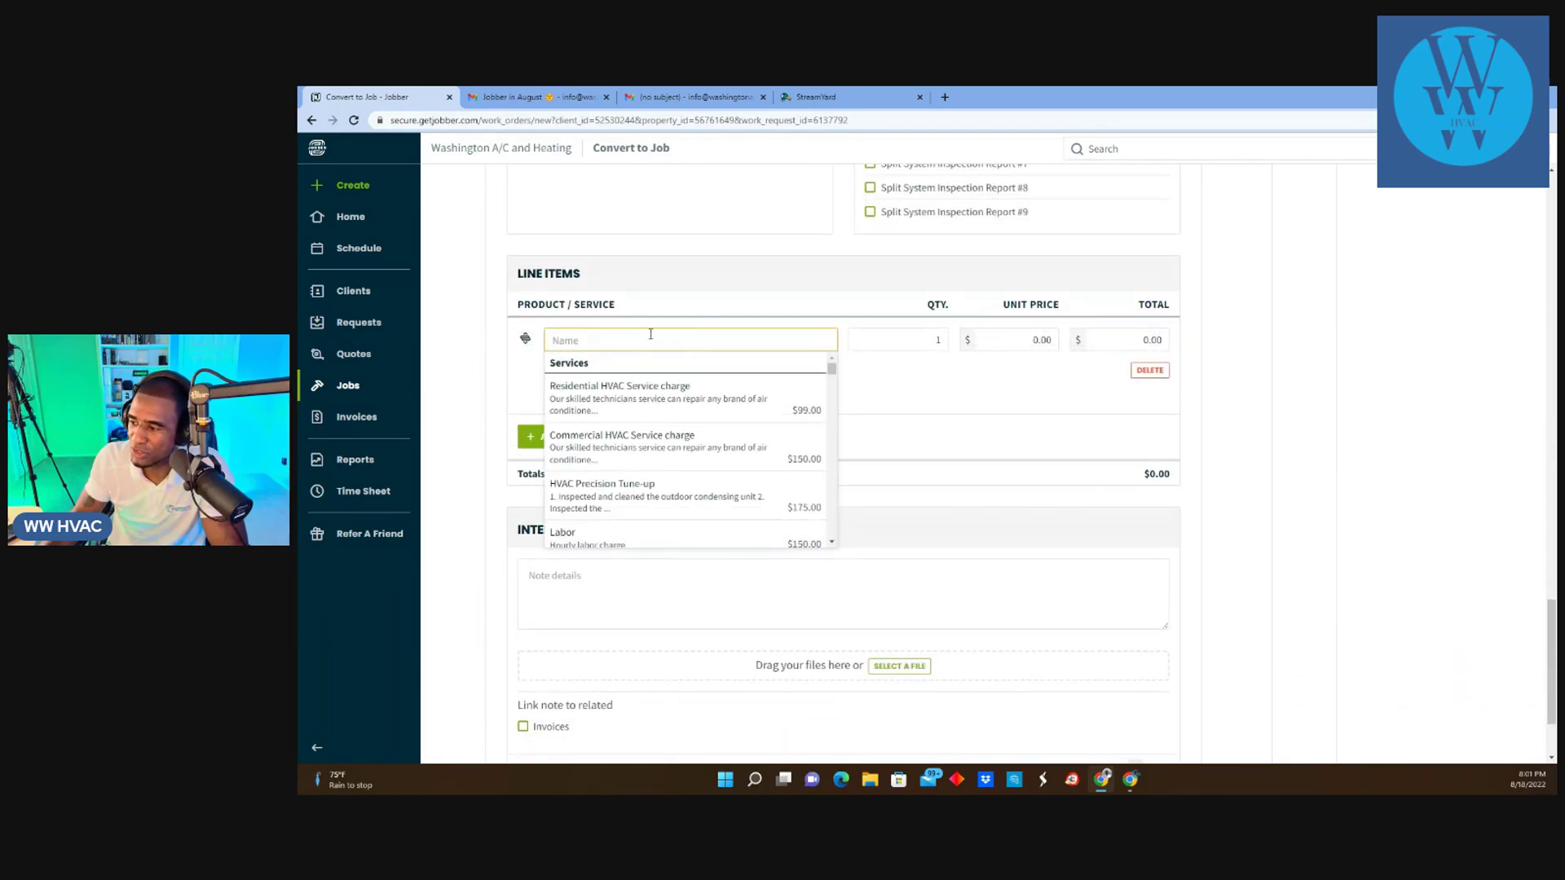
{"action": "left_click", "coordinate": [667, 399]}
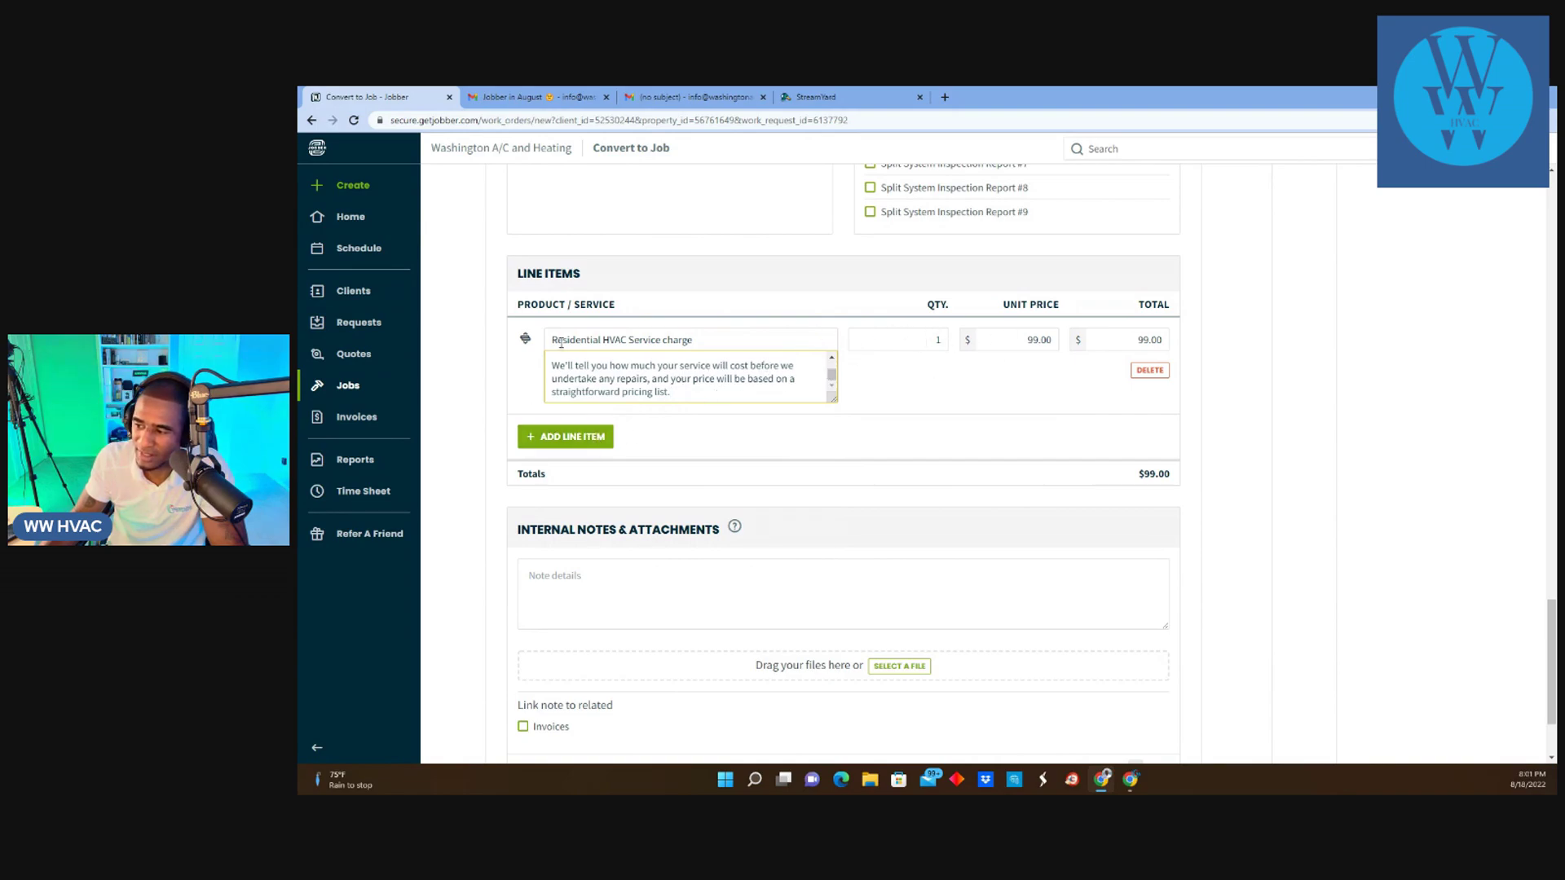
Search for "condenser" in a second line item and add 7-04 Replace 1/3-1/8HP 208 V 825 RPM Condenser Fan Motor and Run Capacitor
{"action": "scroll", "coordinate": [733, 366], "scroll_direction": "down", "scroll_amount": 2}
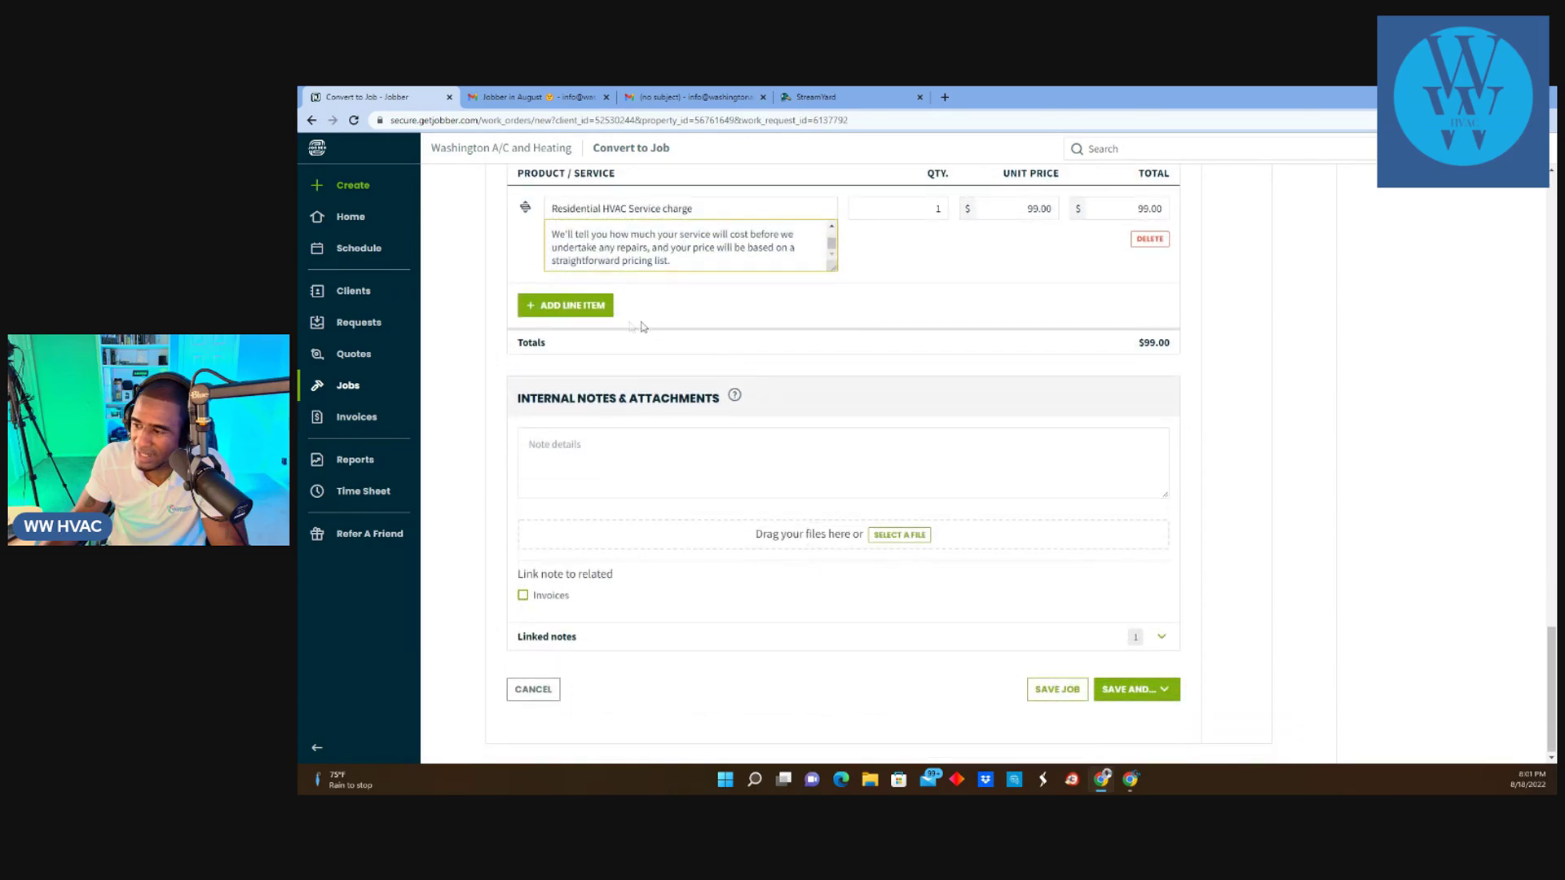
{"action": "left_click", "coordinate": [576, 307]}
{"action": "scroll", "coordinate": [779, 405], "scroll_direction": "down", "scroll_amount": 5}
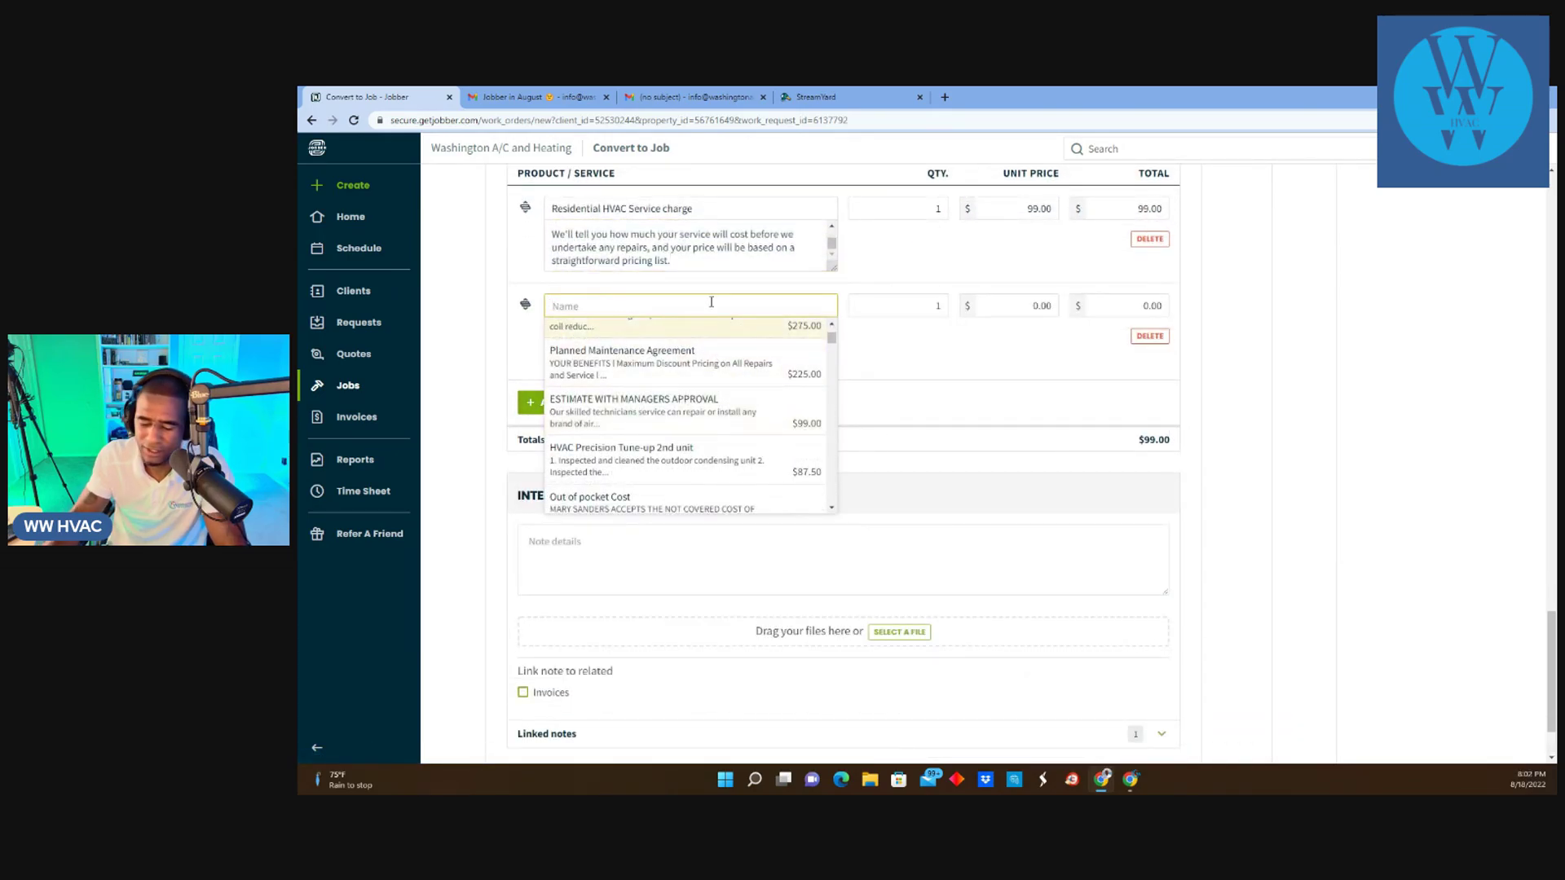
{"action": "type", "text": "conde"}
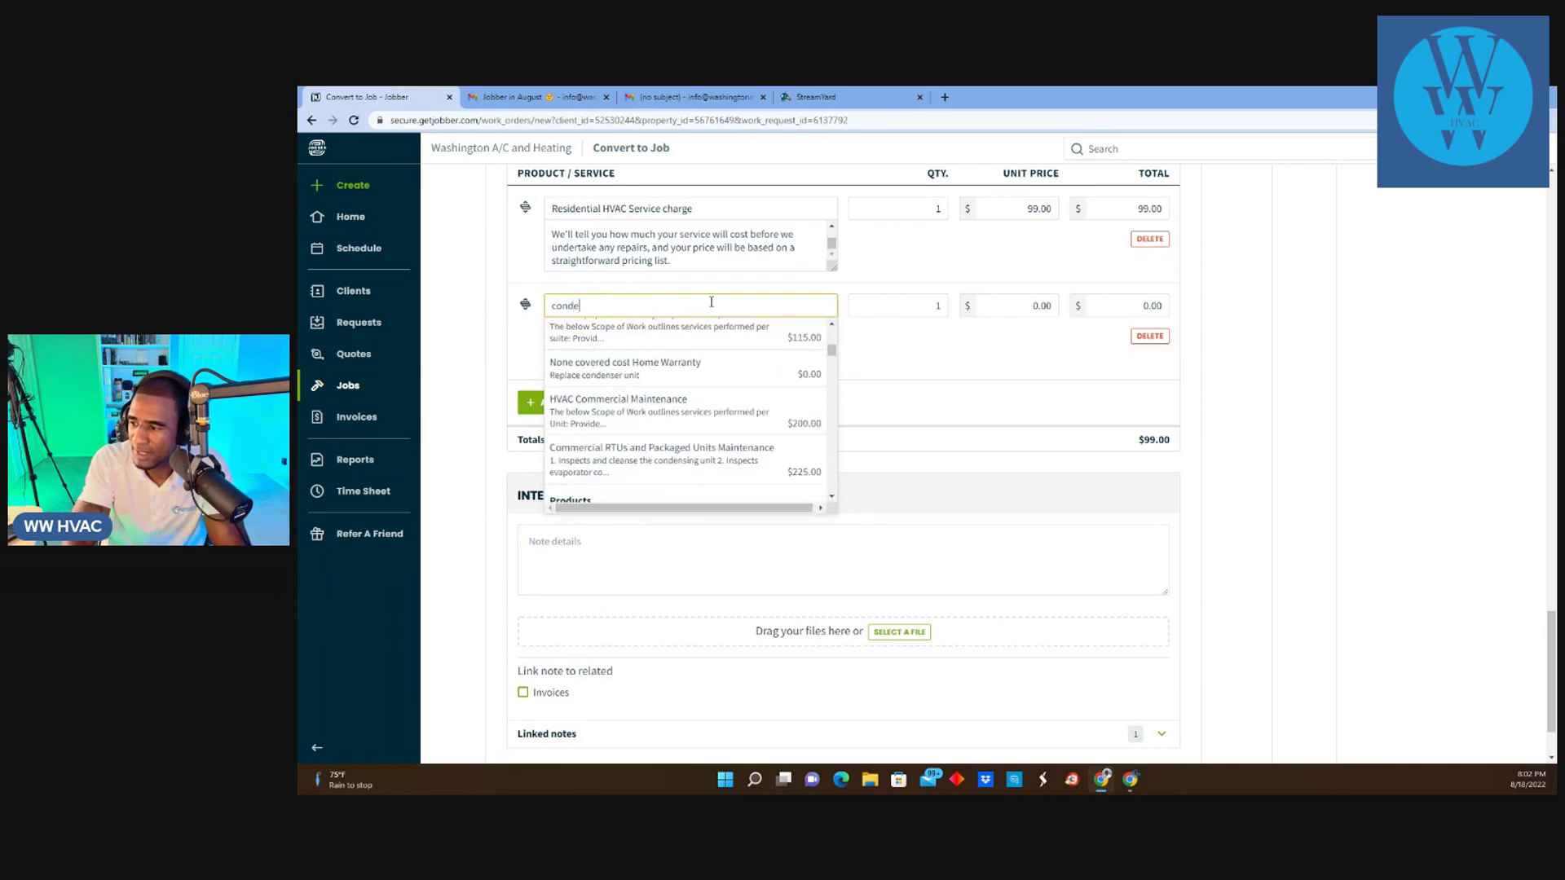
{"action": "type", "text": "nser"}
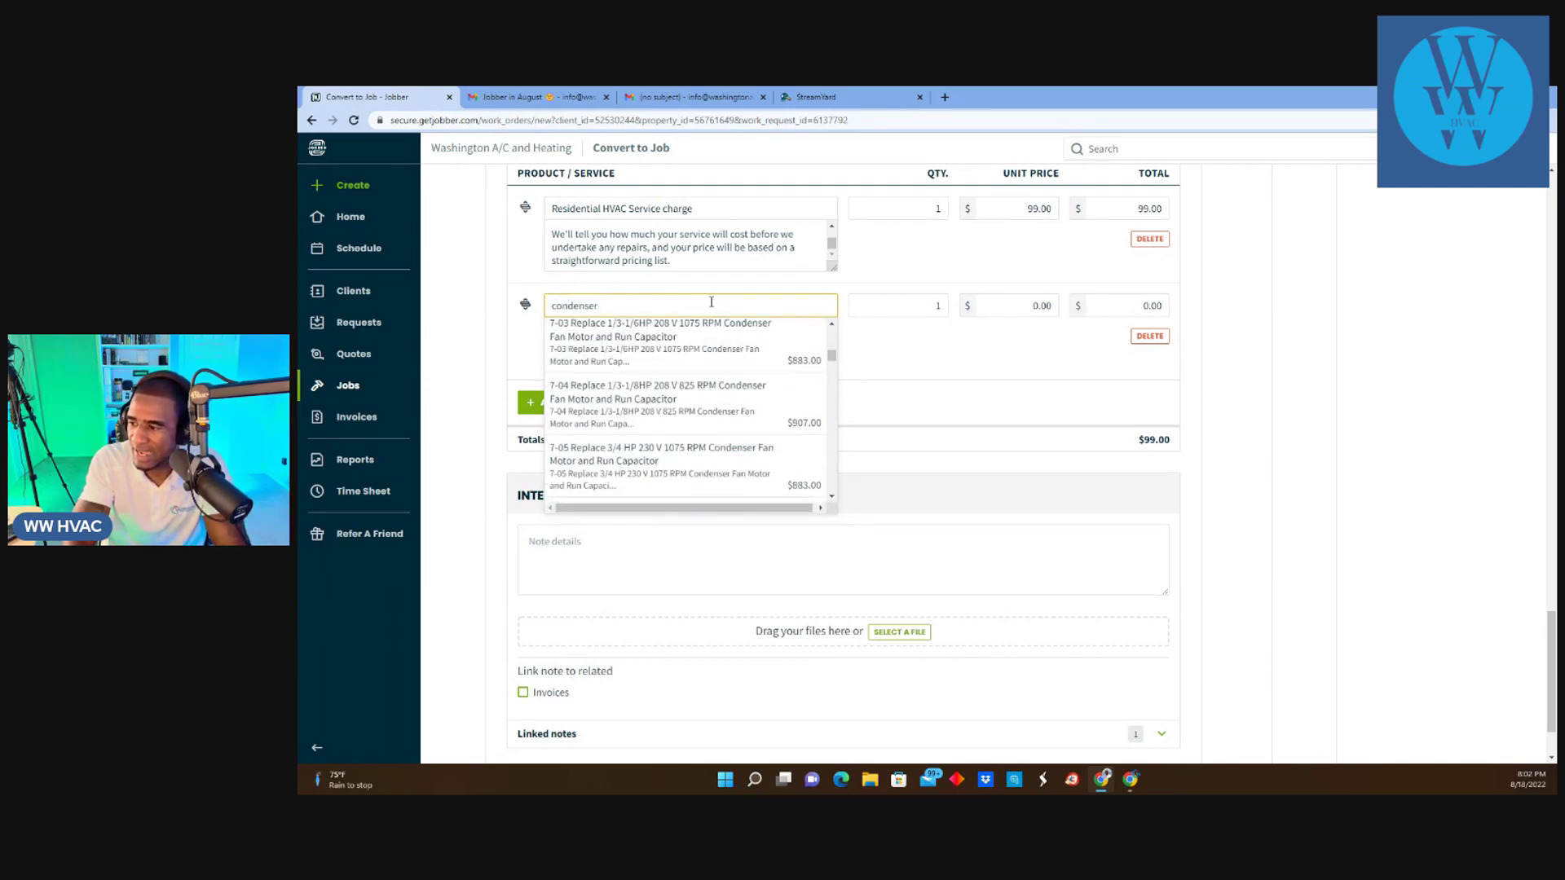
{"action": "scroll", "coordinate": [575, 373], "scroll_direction": "down", "scroll_amount": 1}
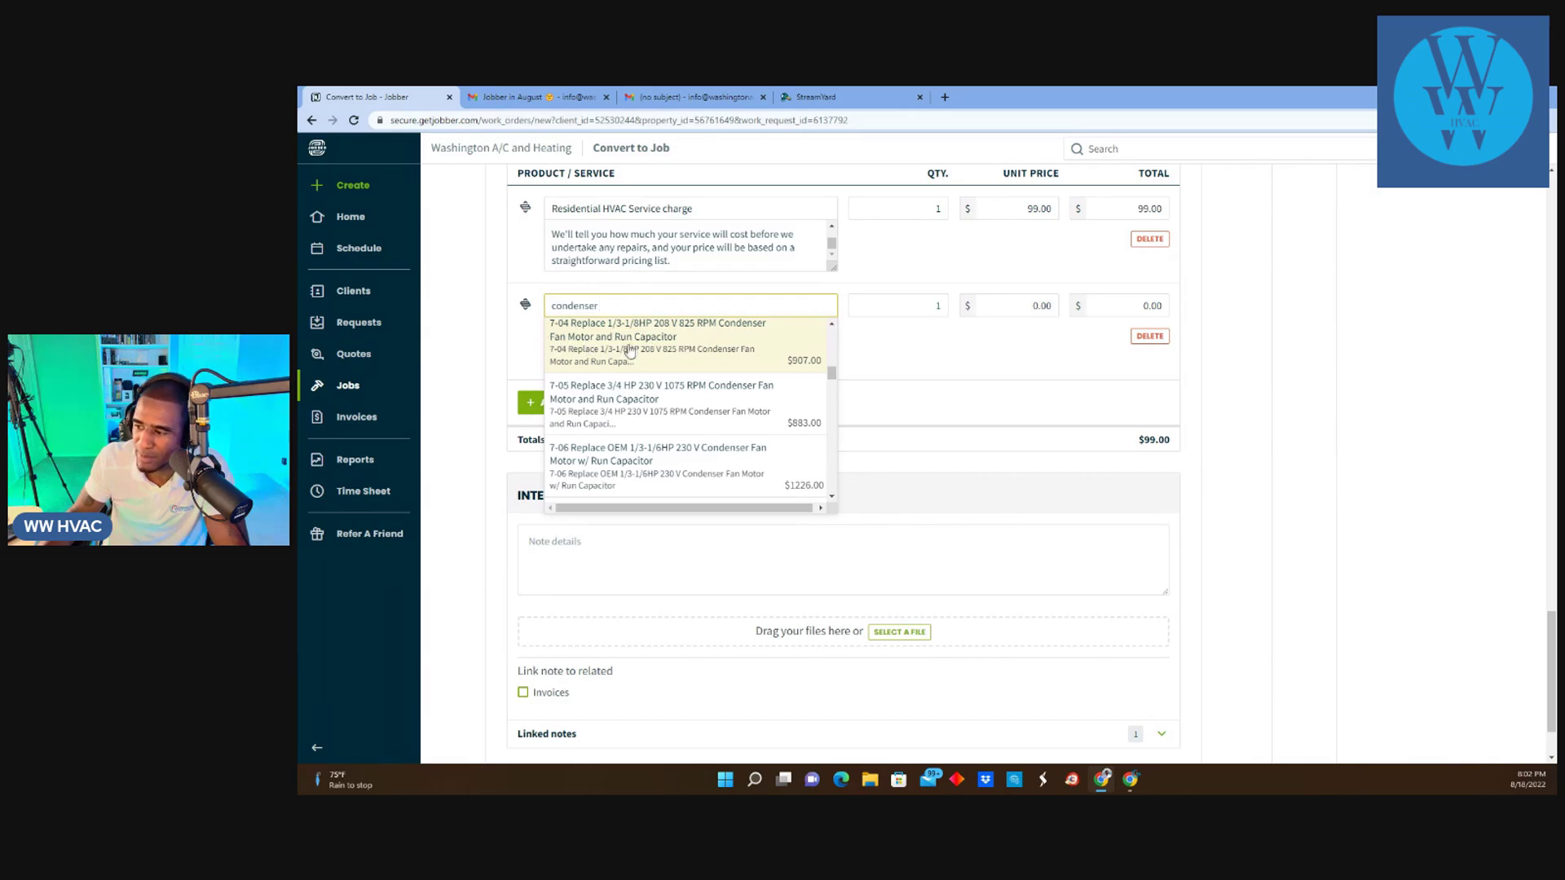
{"action": "left_click", "coordinate": [738, 359]}
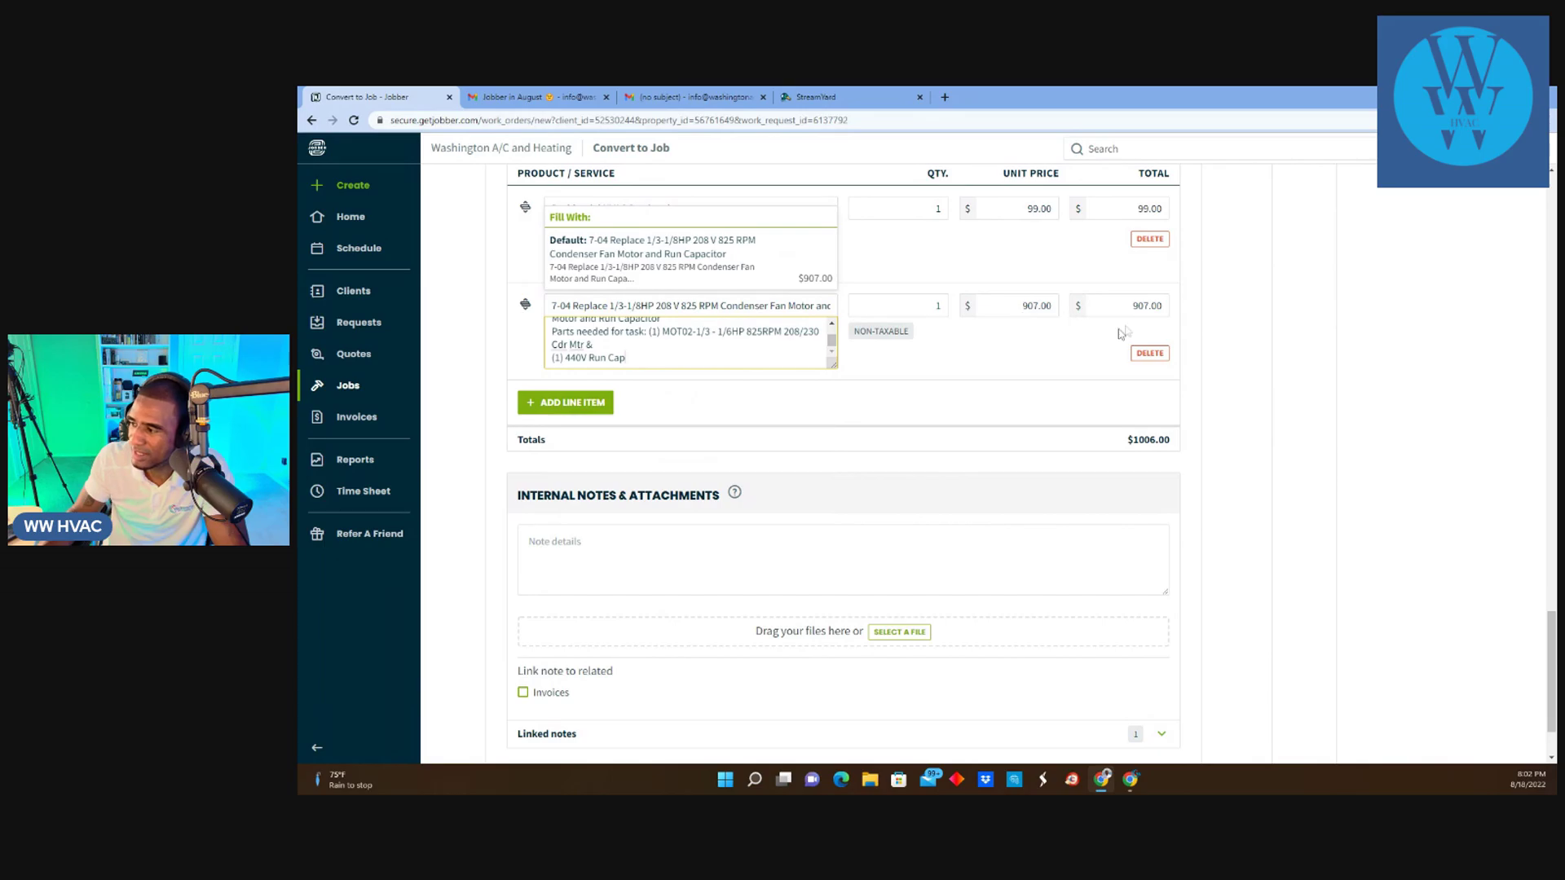
Save the job with a text booking confirmation and send that message to the client
{"action": "scroll", "coordinate": [921, 400], "scroll_direction": "up", "scroll_amount": 2}
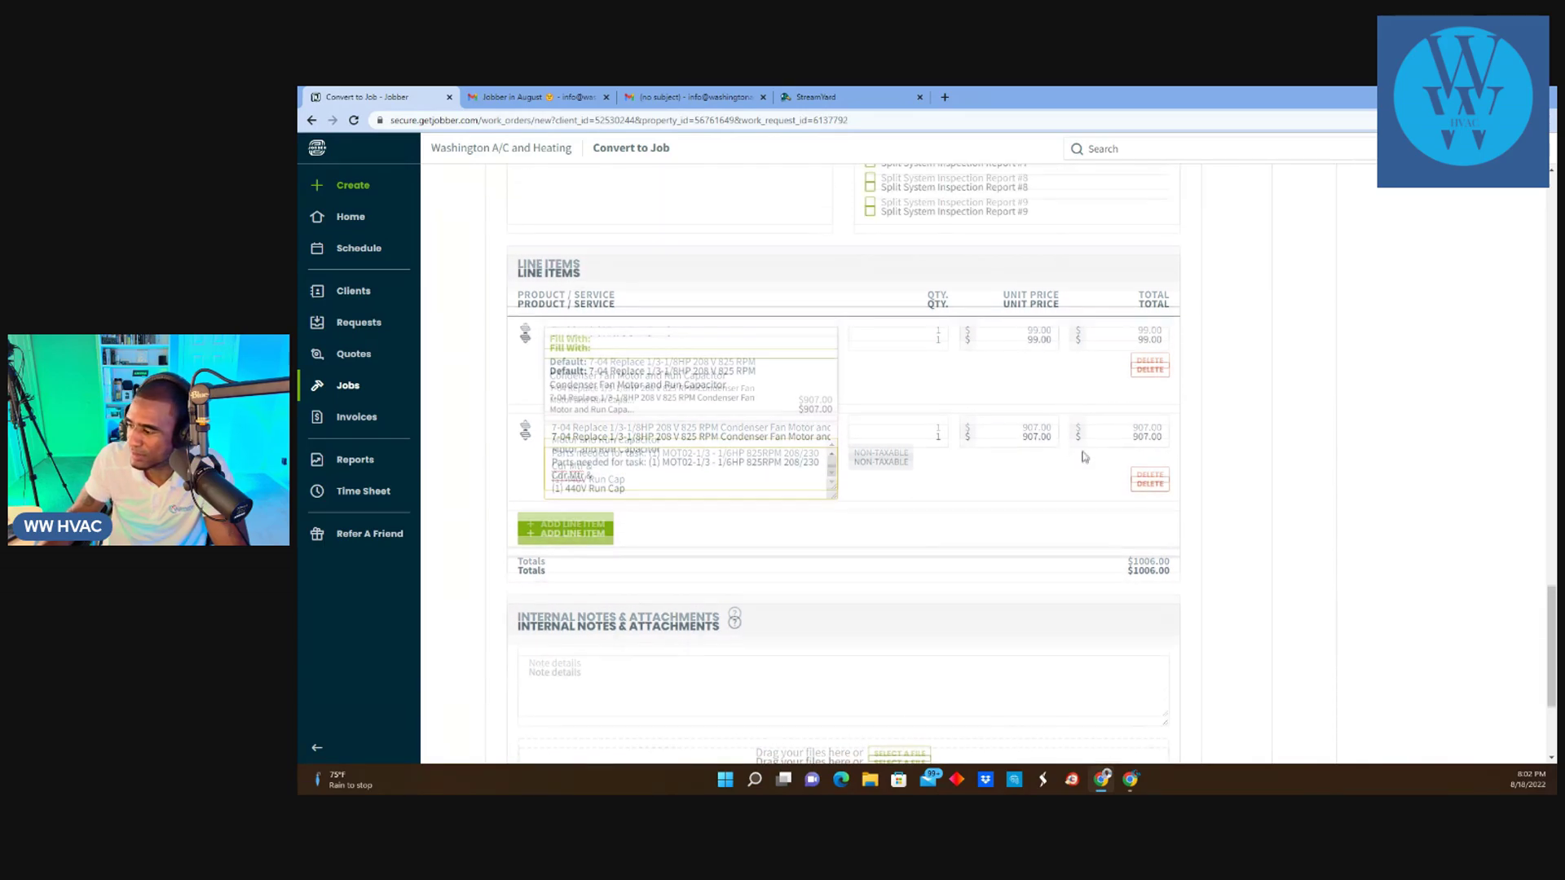
{"action": "scroll", "coordinate": [1085, 457], "scroll_direction": "down", "scroll_amount": 3}
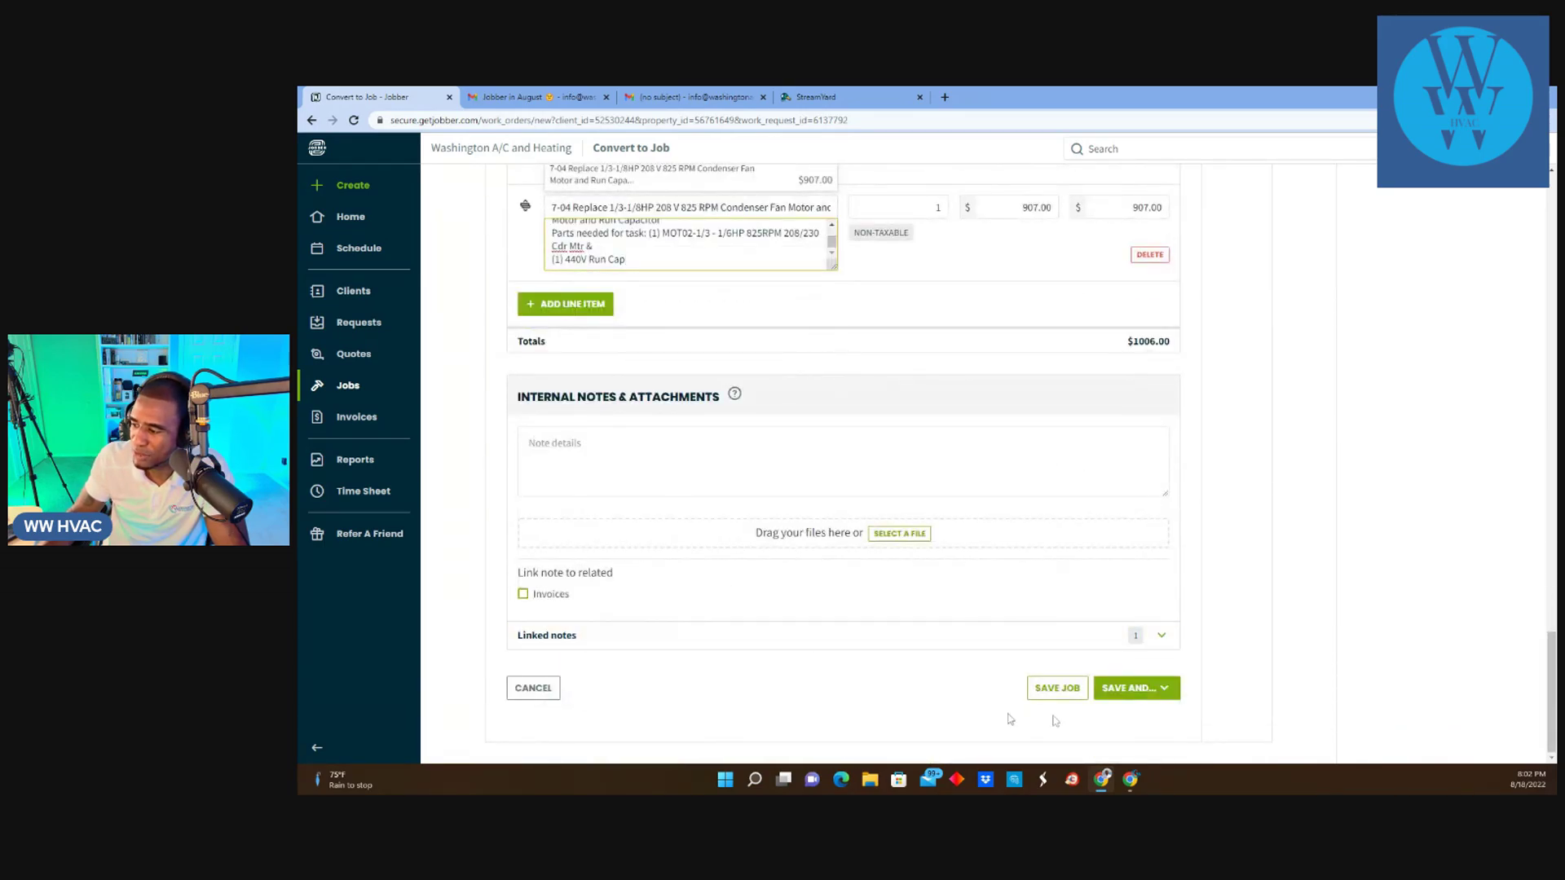
{"action": "left_click", "coordinate": [1139, 691]}
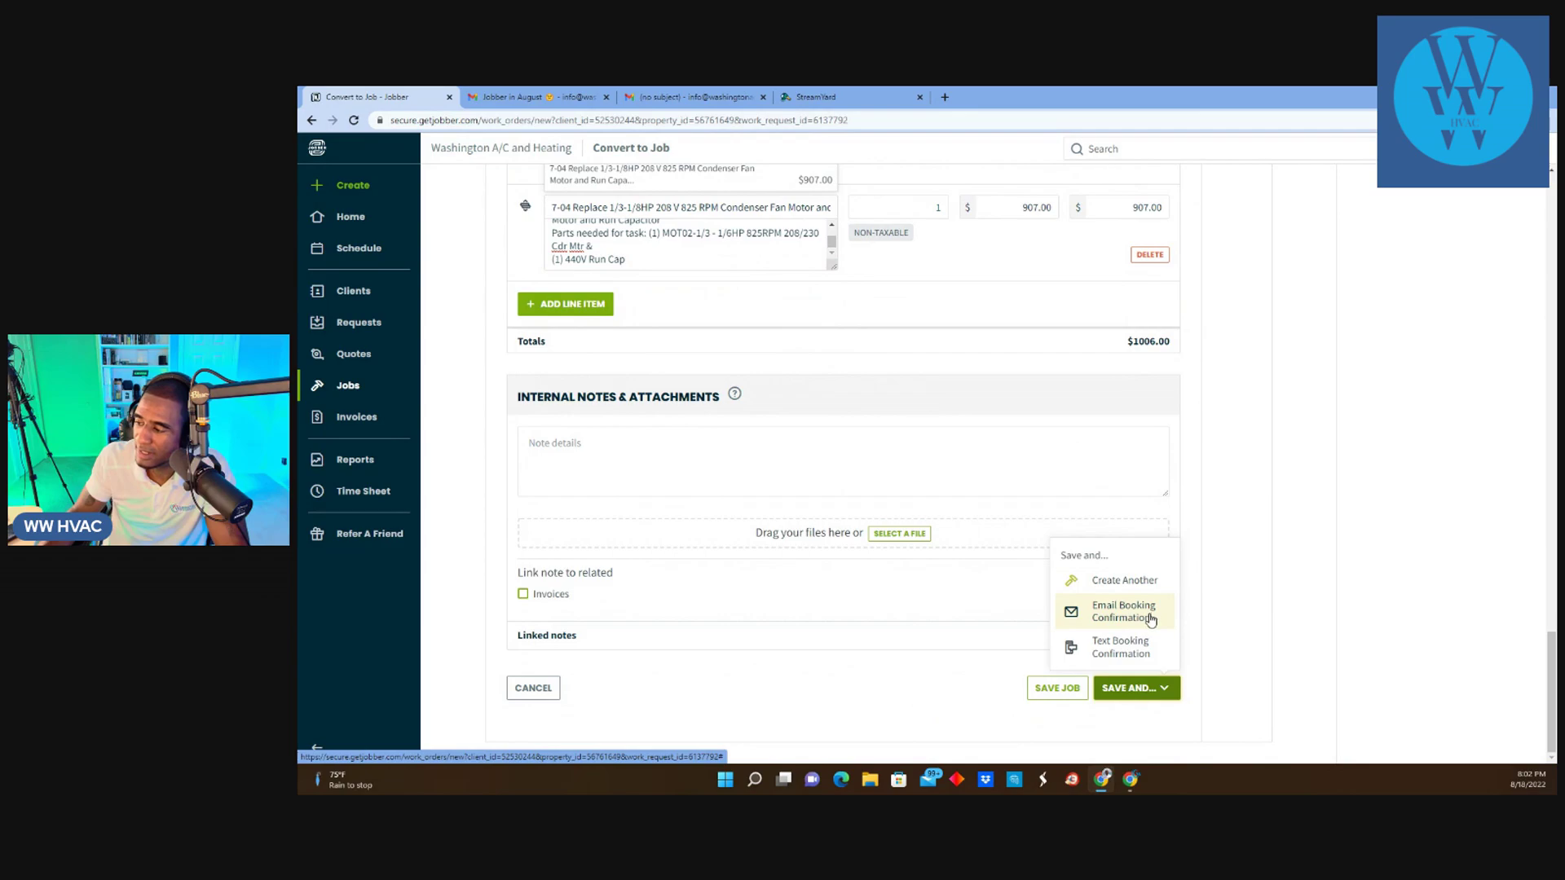
{"action": "left_click", "coordinate": [1115, 651]}
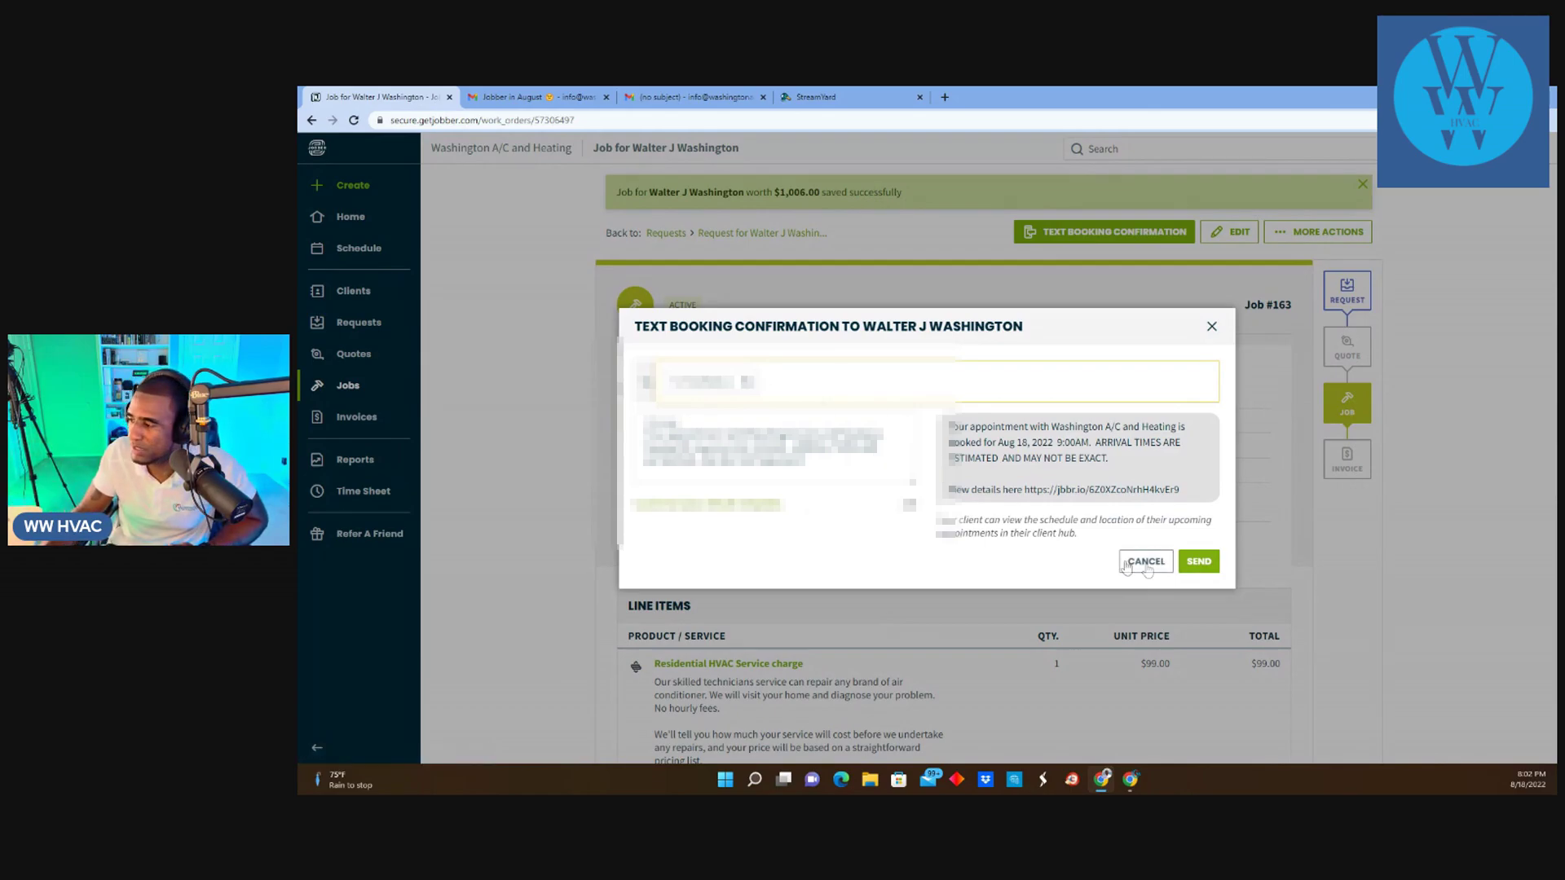
{"action": "left_click", "coordinate": [1196, 560]}
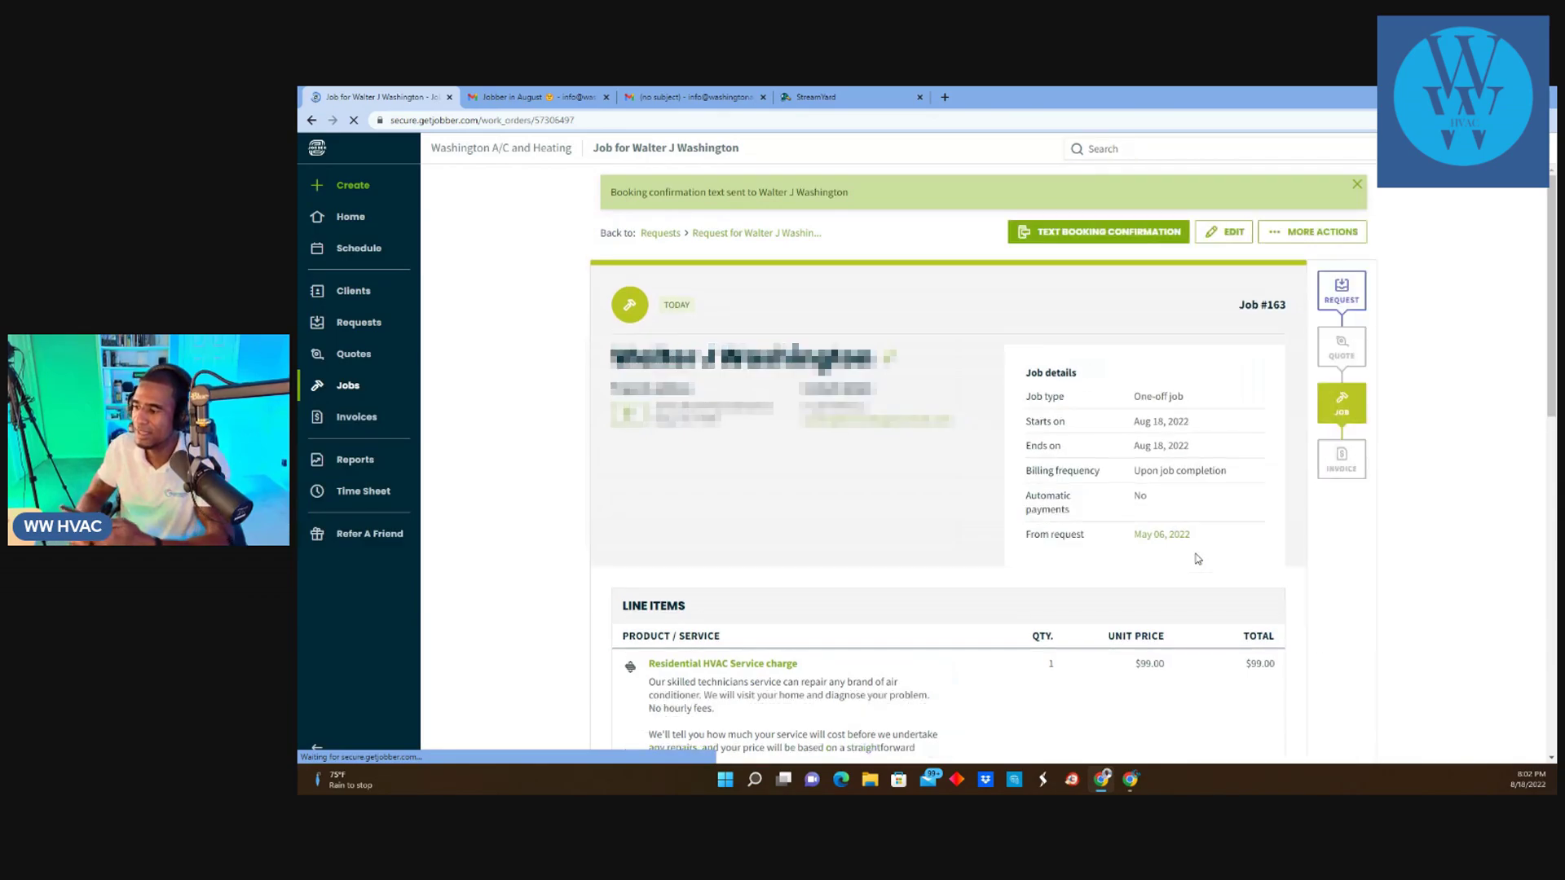